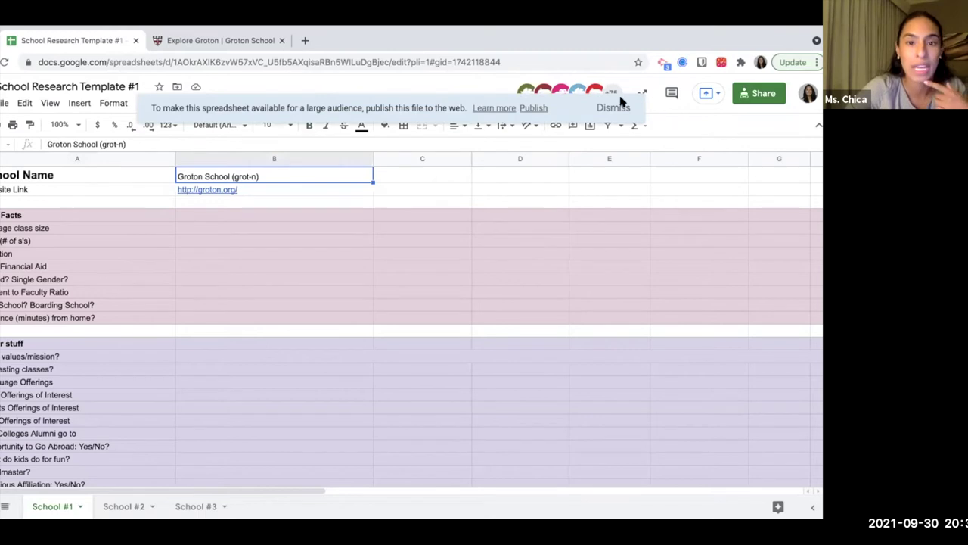
Dismiss the publish-to-web notice and enter 11 as the average class size.
click(618, 109)
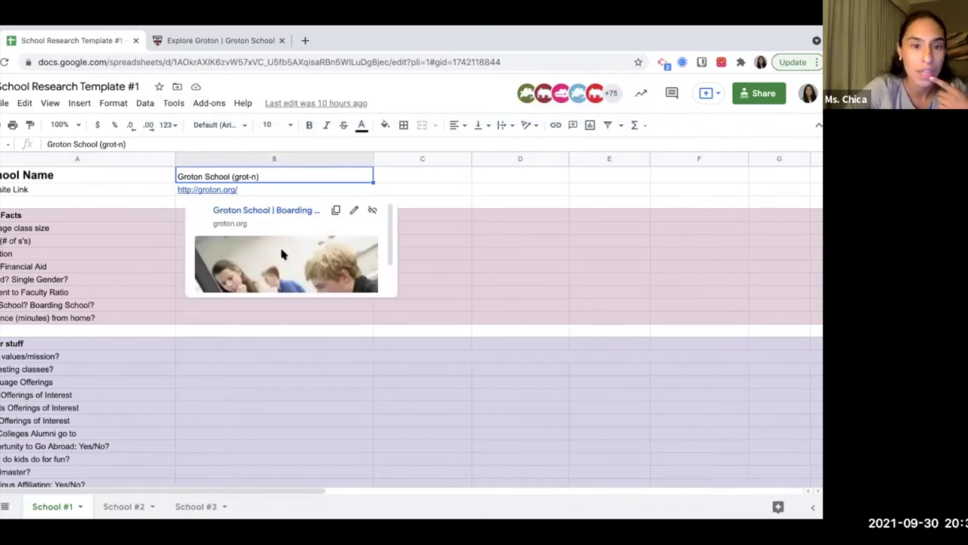
click(140, 240)
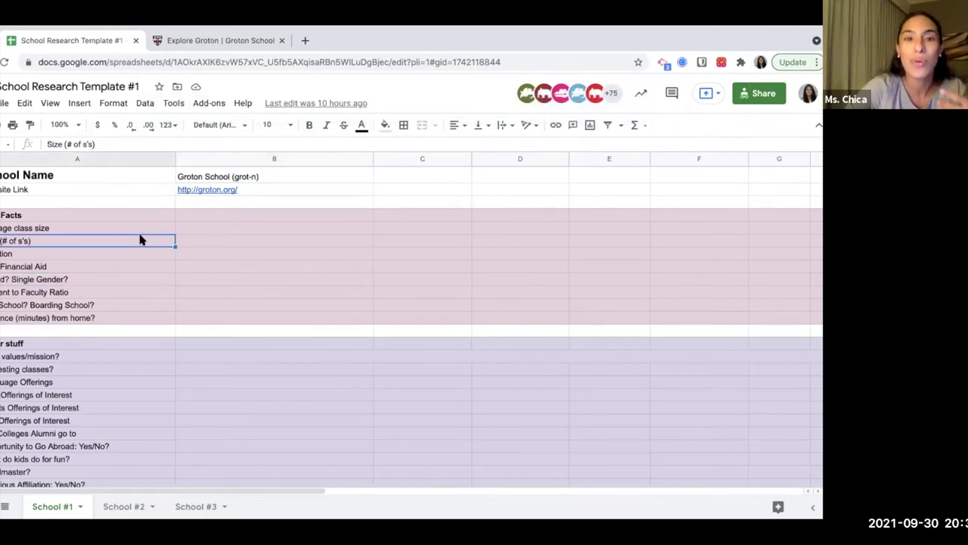
click(274, 240)
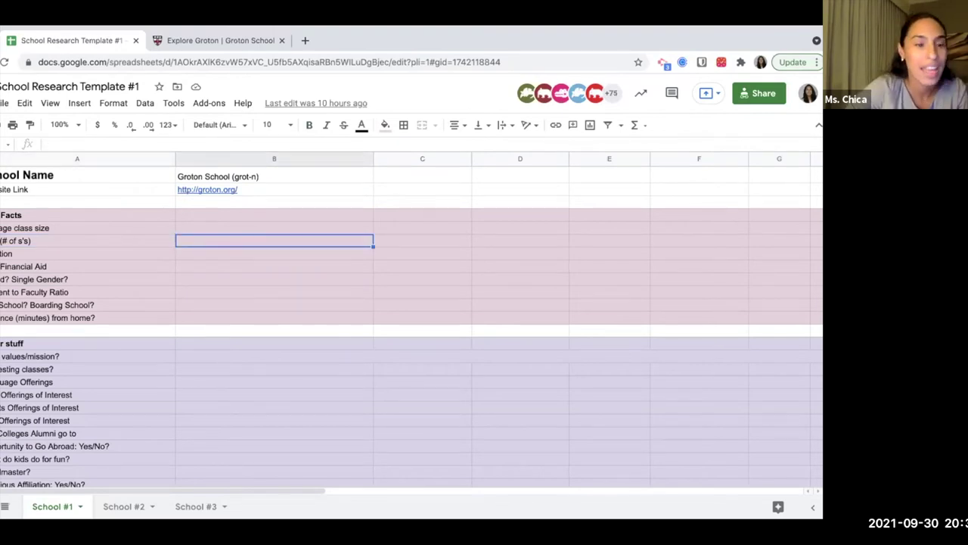
click(113, 240)
click(113, 228)
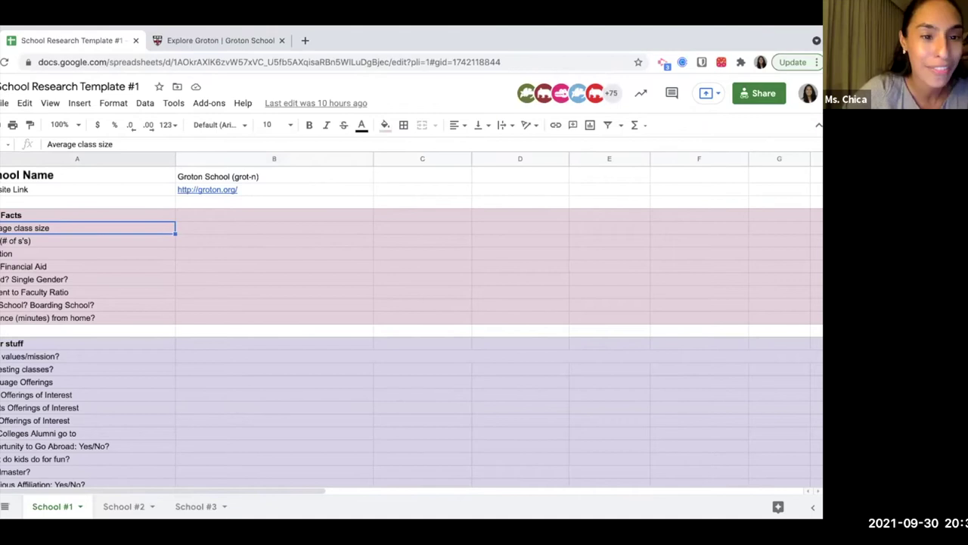
click(273, 228)
click(114, 228)
click(274, 228)
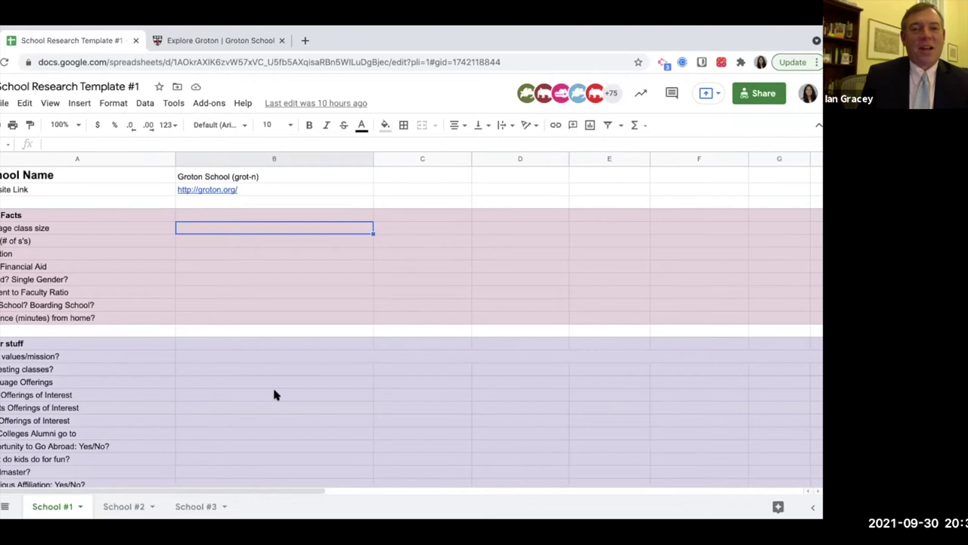
text(11)
key(Return)
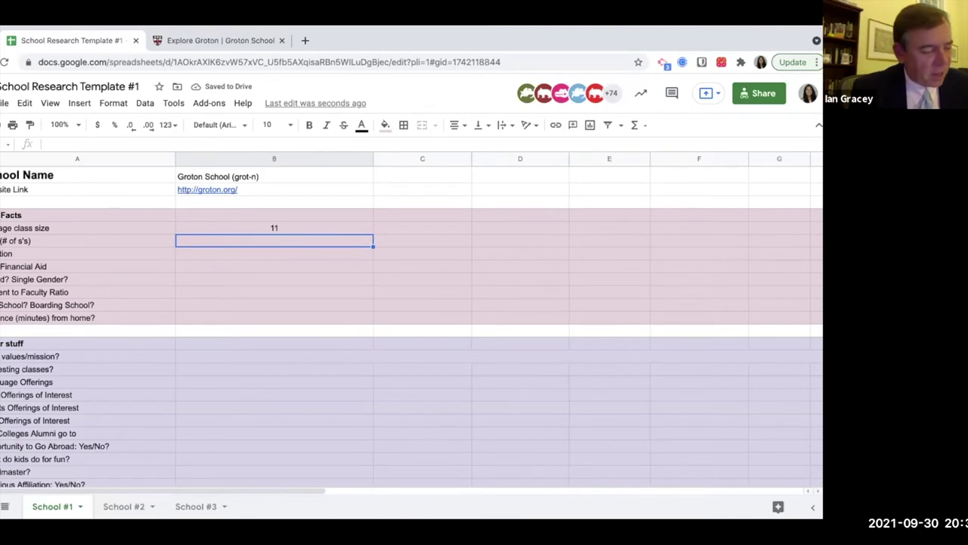
Enter 379 for Size and Groton, MA for the location.
text(379)
key(Return)
text(Groton, MA)
key(Return)
Enter 44% as the financial aid figure, removing the extra percent sign.
click(274, 253)
click(274, 266)
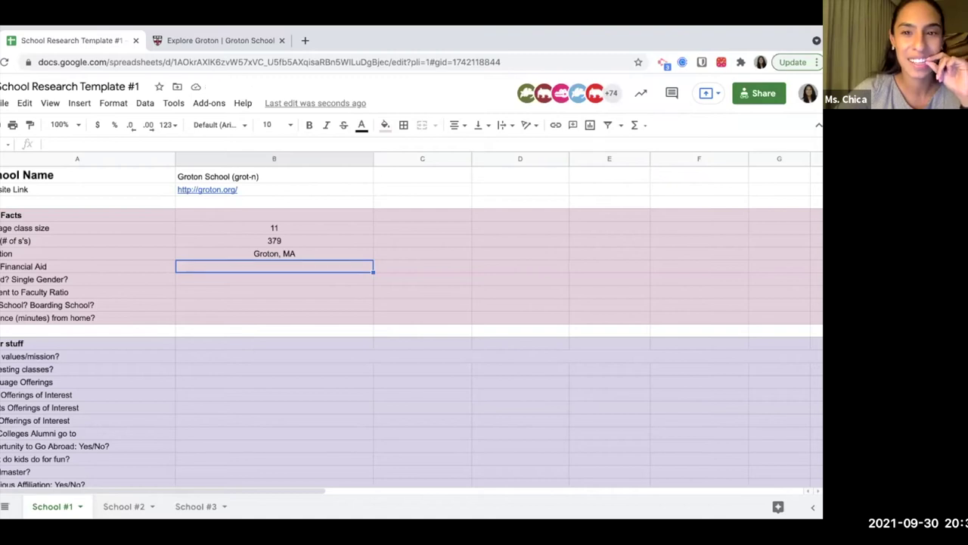
text(44%%)
key(Return)
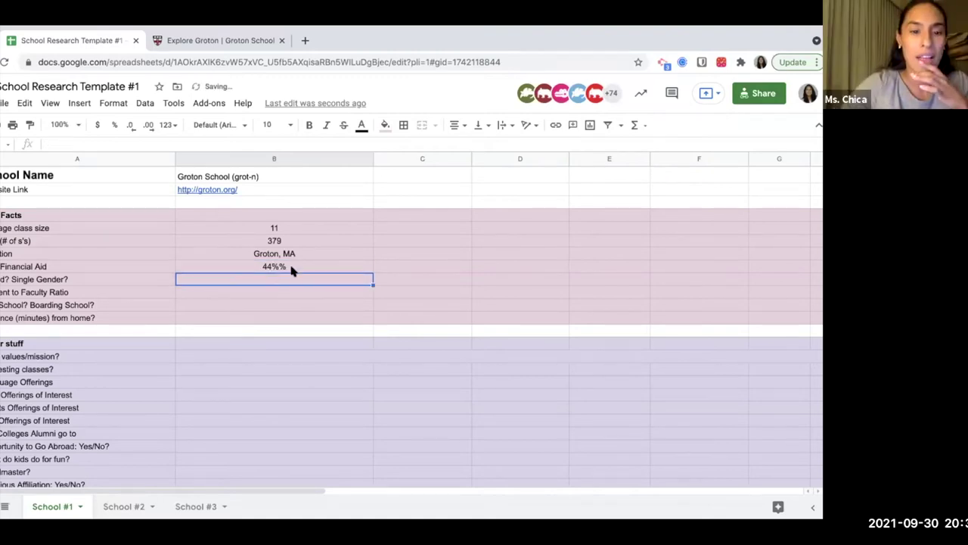
double_click(291, 266)
key(BackSpace)
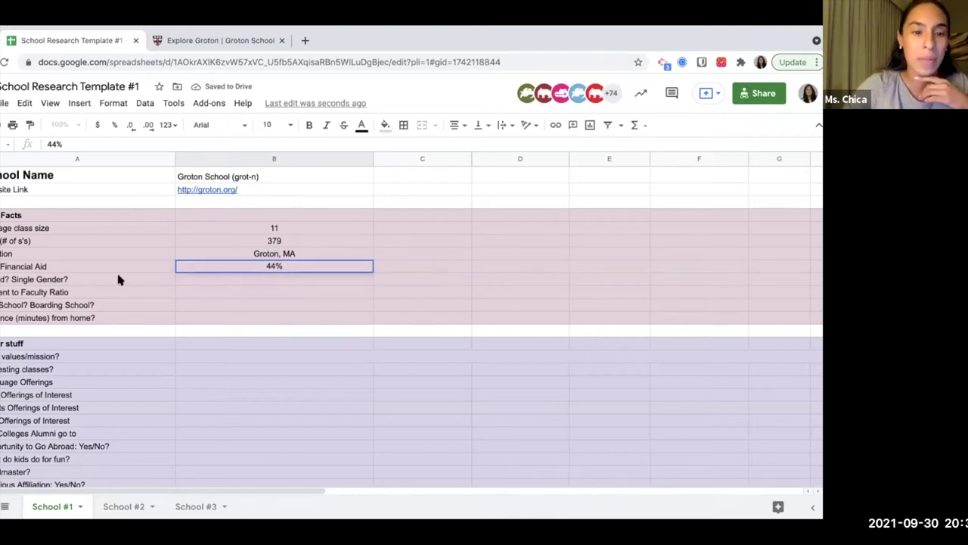
key(Return)
Enter Co-ed for Single Gender and 4:1 for the faculty ratio.
key(Left)
key(Right)
text(Co-ed)
key(Return)
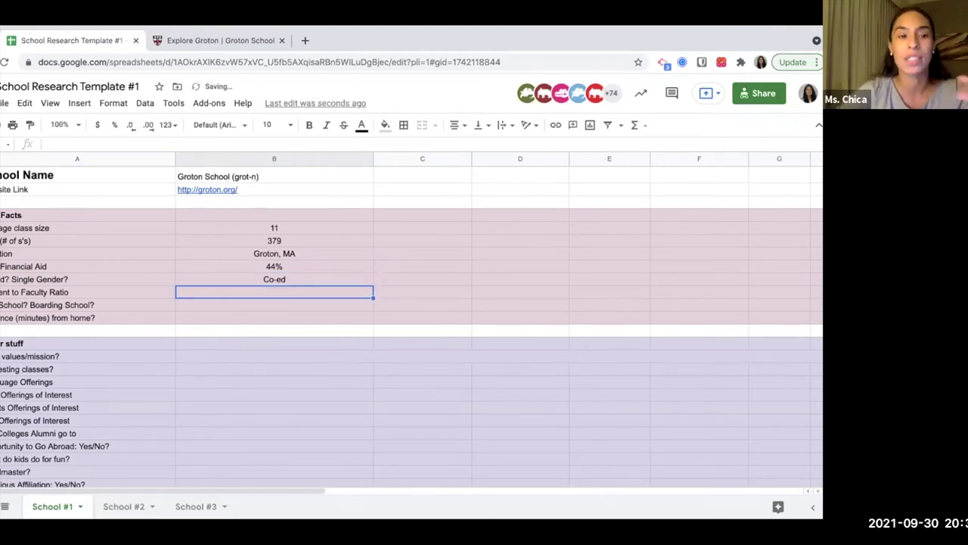
click(87, 292)
click(274, 292)
text(4)
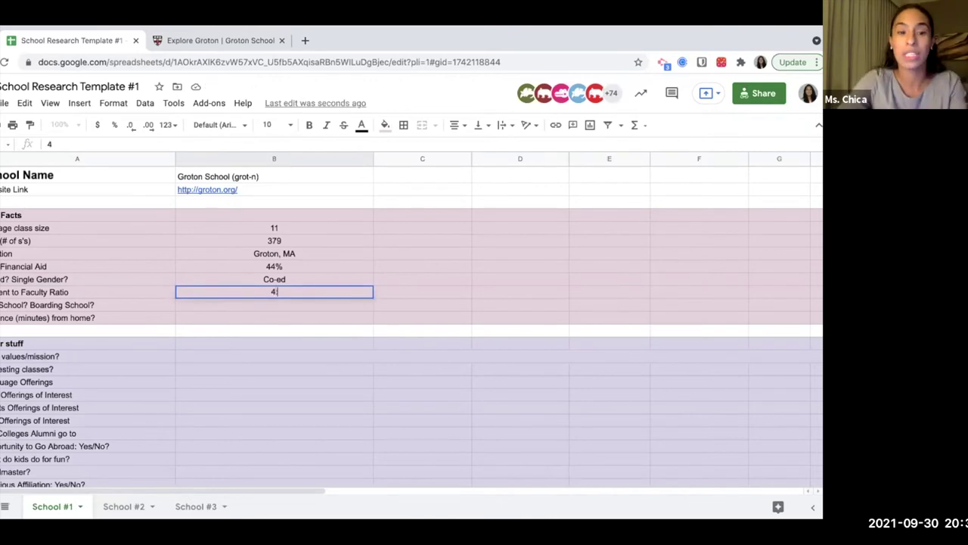
text(:1)
key(Return)
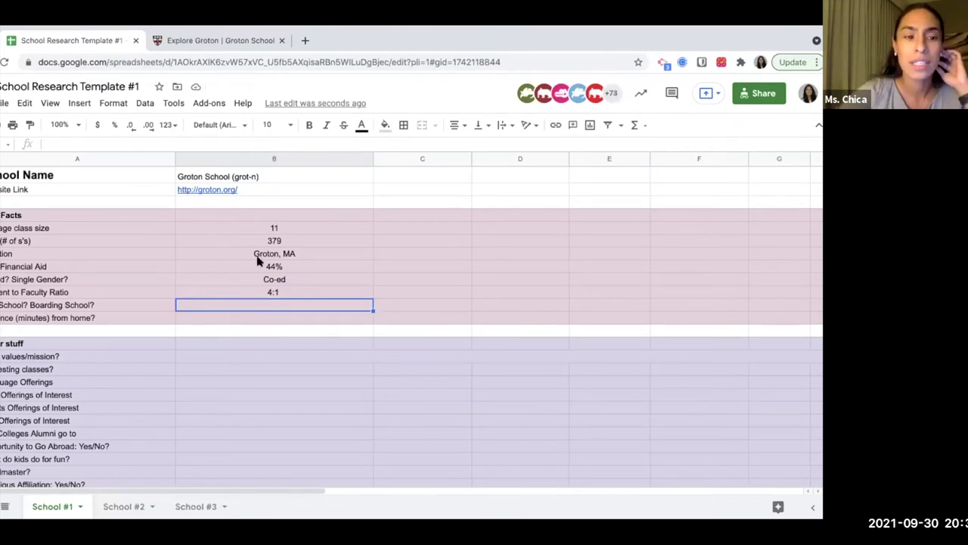
scroll(257, 261, down, 2)
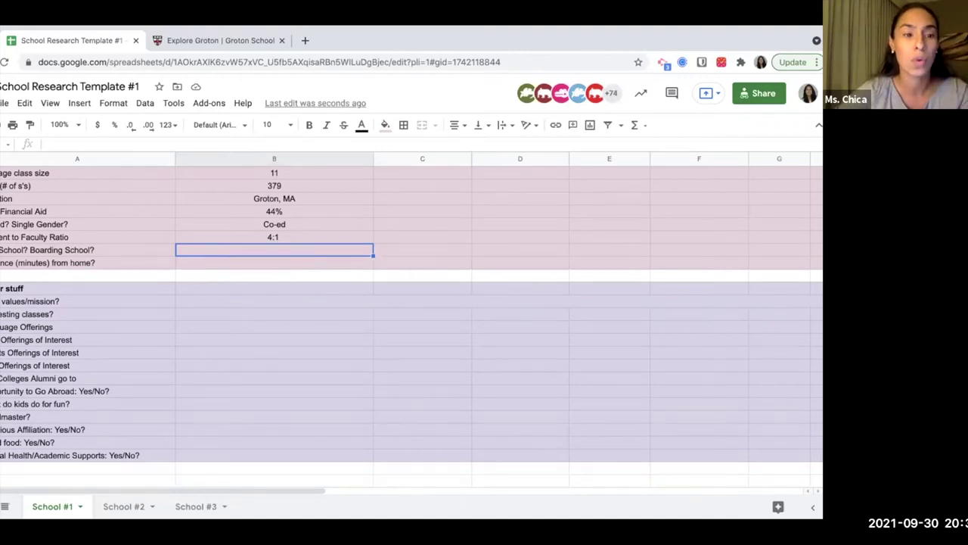
Answer Both for Boarding School? and 2 minutes for distance from home.
text(Both)
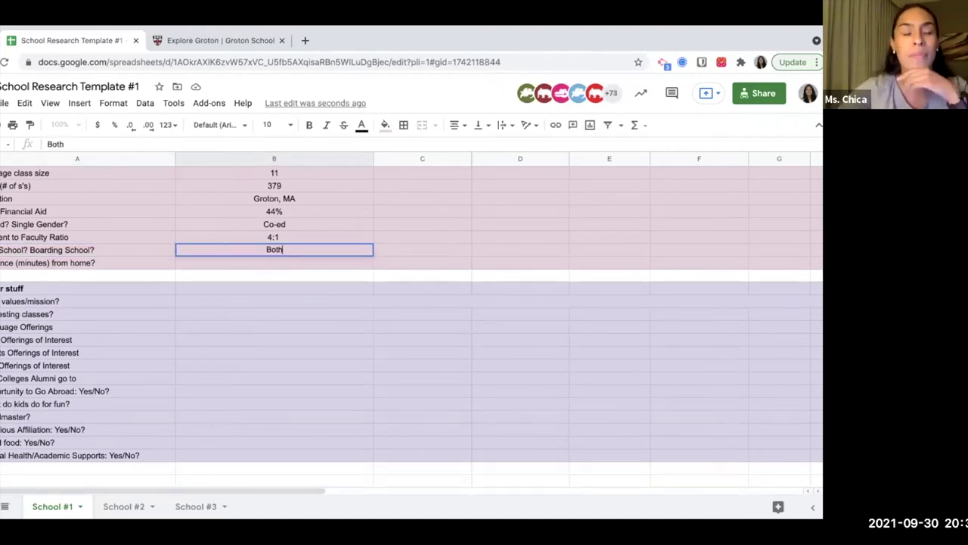
key(Return)
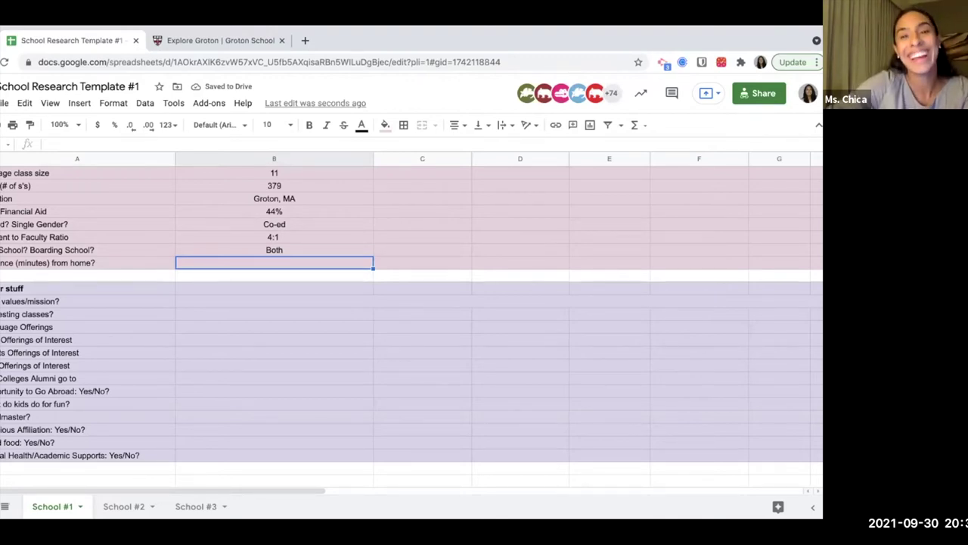
text(2 minutes)
key(Return)
key(Down)
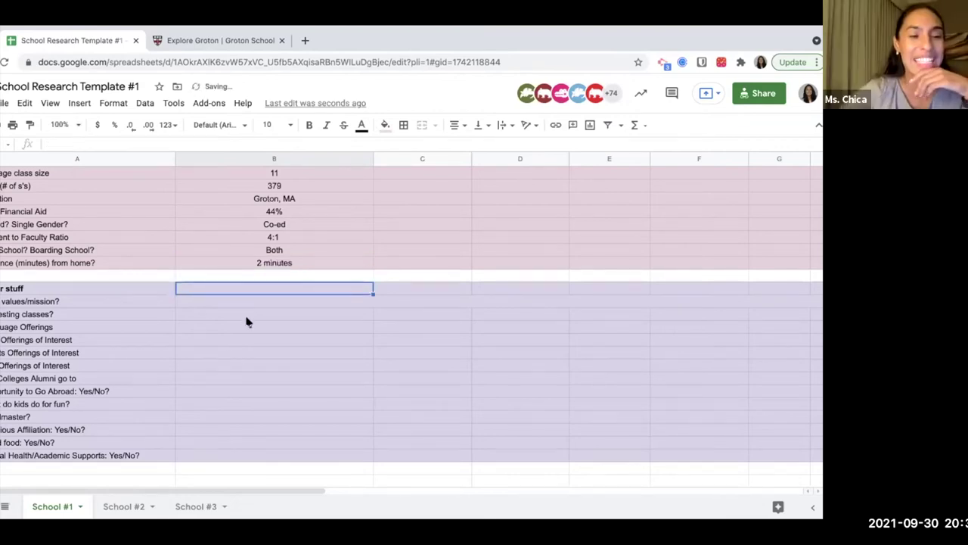
scroll(246, 322, up, 2)
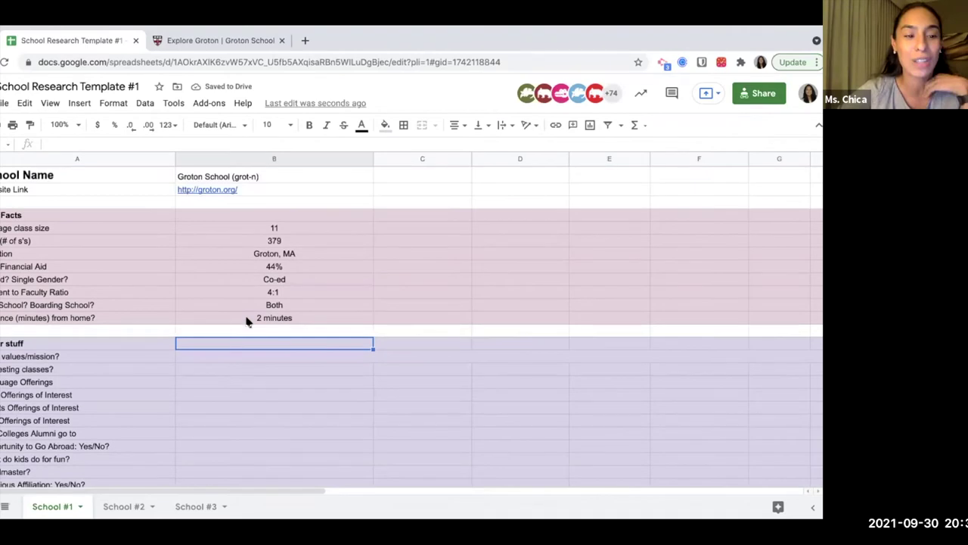
scroll(245, 321, down, 2)
key(Down)
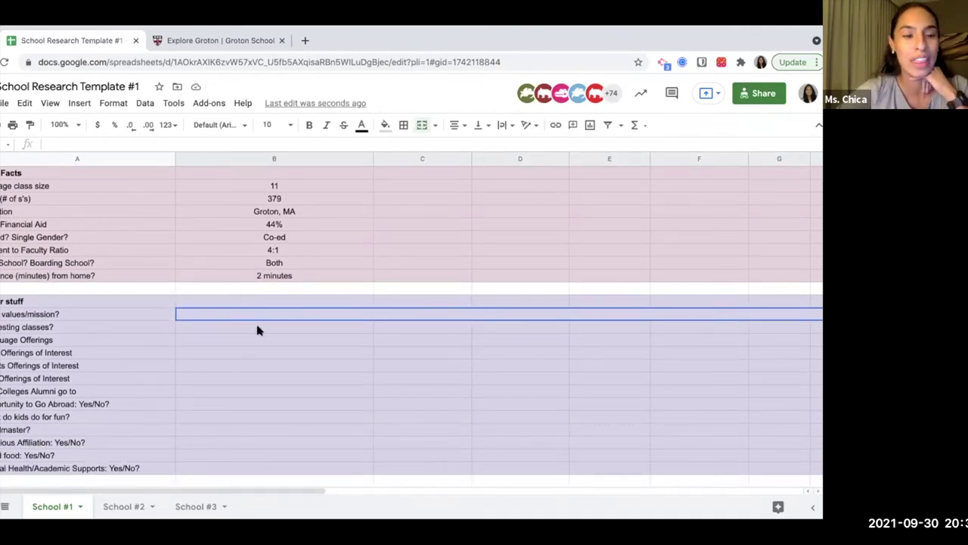
scroll(257, 330, up, 2)
Enter 'Service, kindness, academic excellence' in the merged Core values/mission? answer cell.
scroll(257, 330, down, 3)
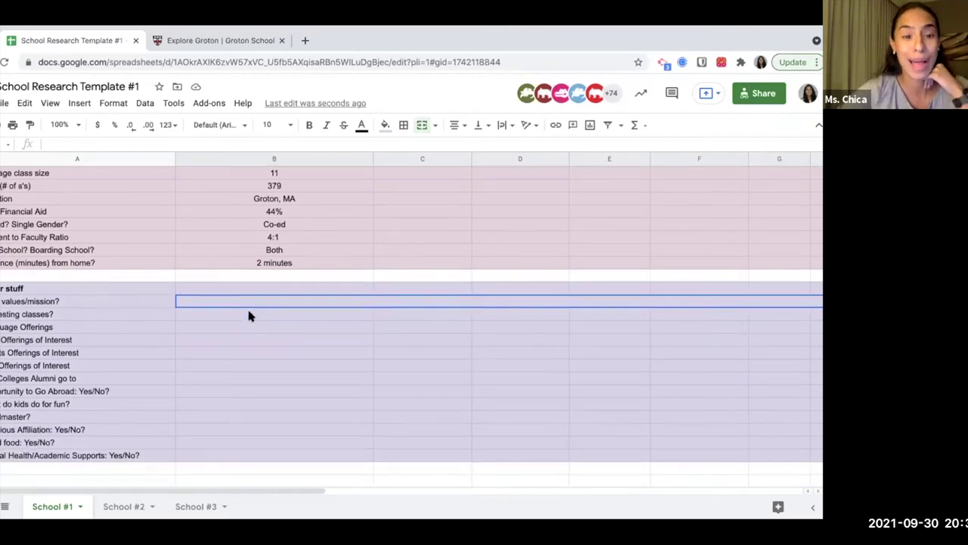
click(250, 316)
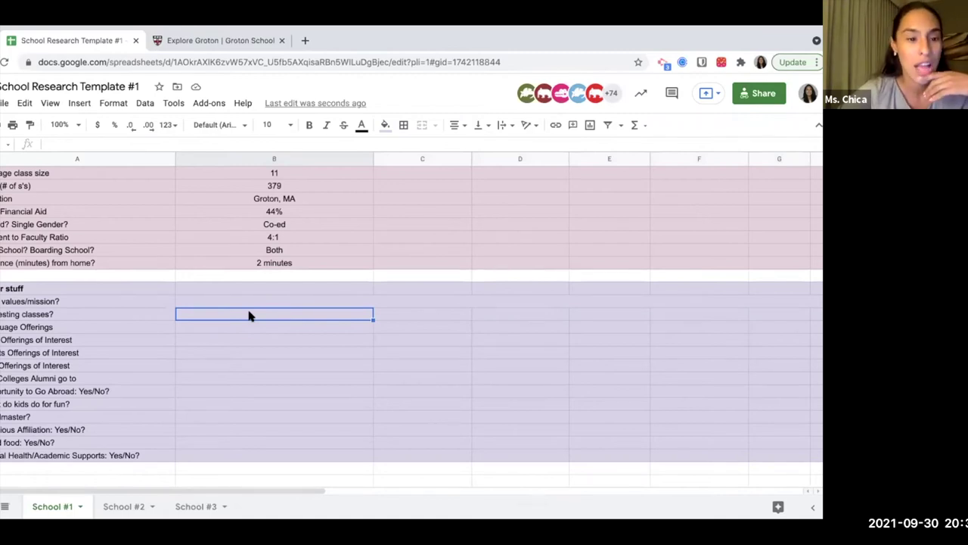
key(Up)
key(Left)
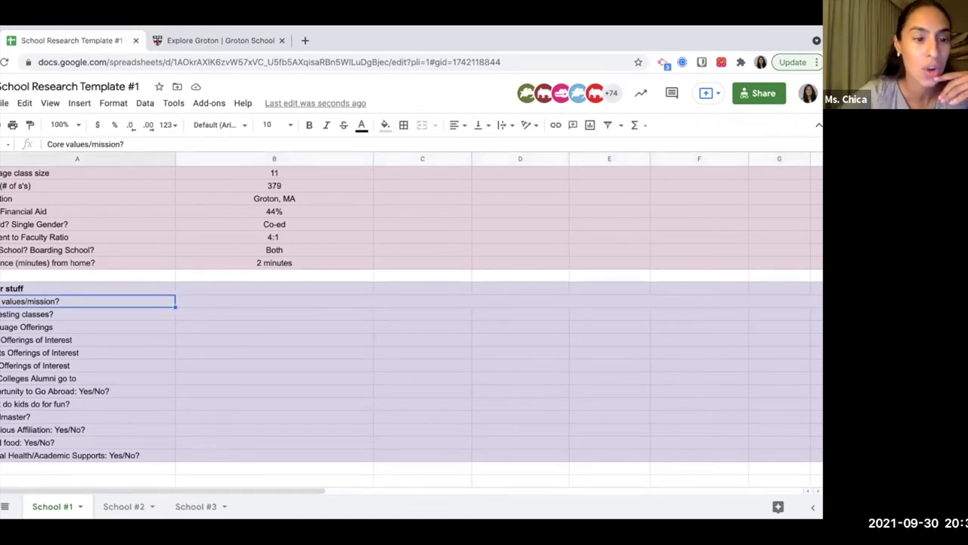
key(Right)
key(Left)
key(Right)
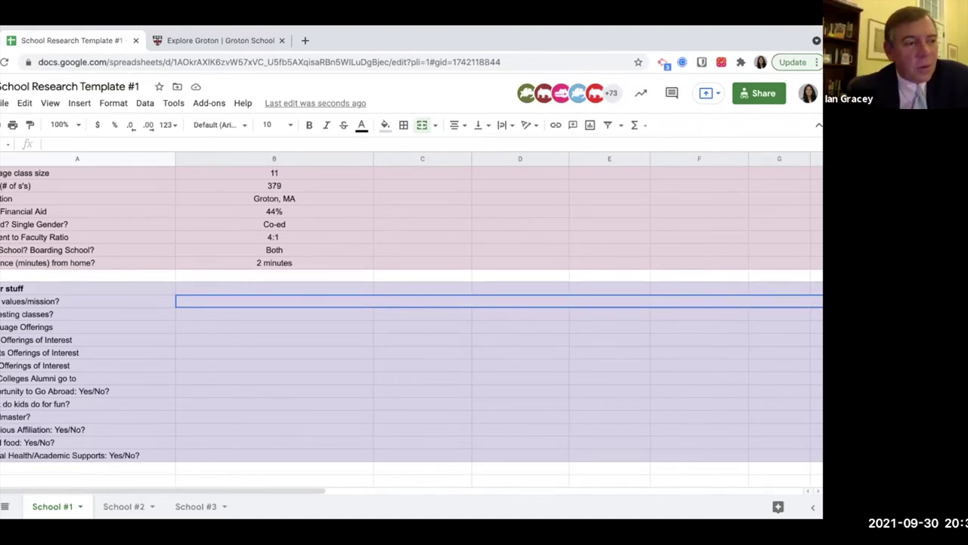
text(Service )
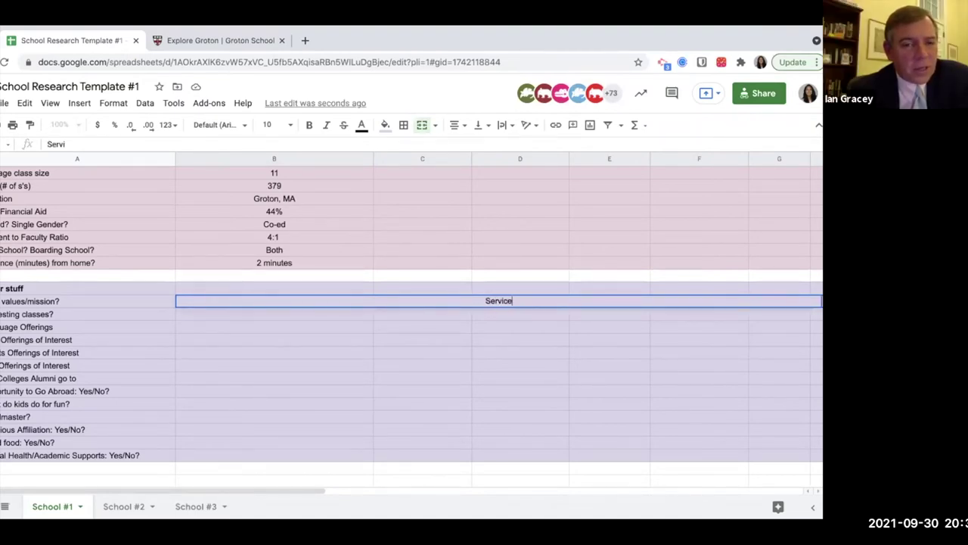
text(, kindness,)
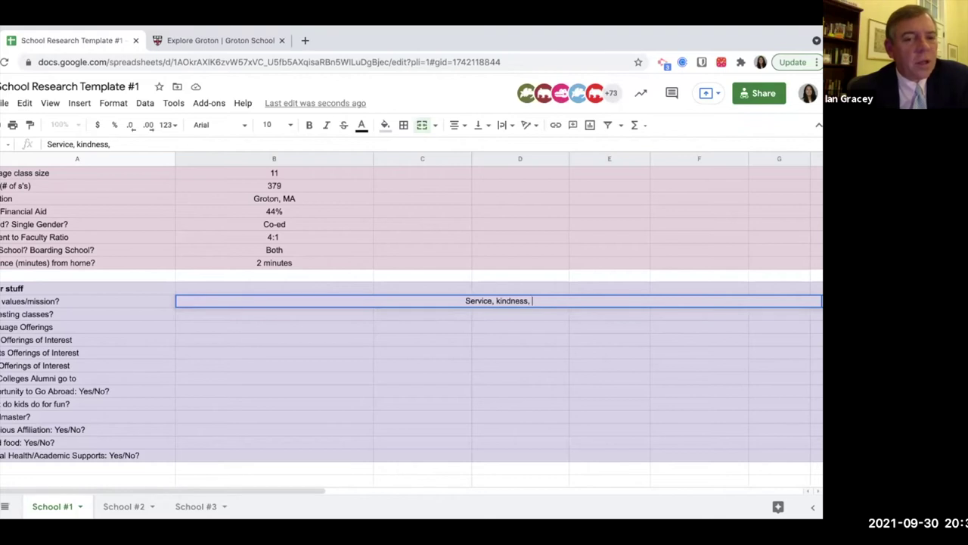
text(ac)
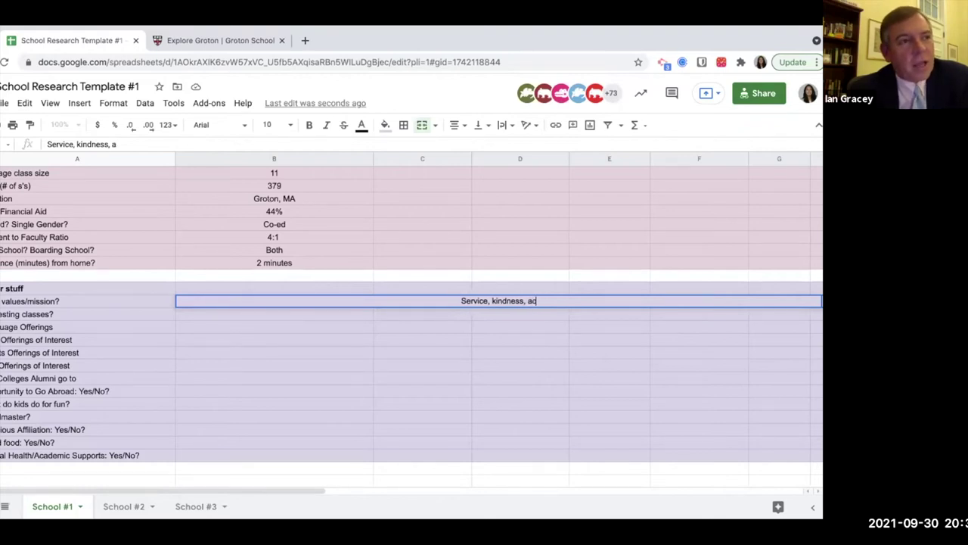
text(ademic excellence)
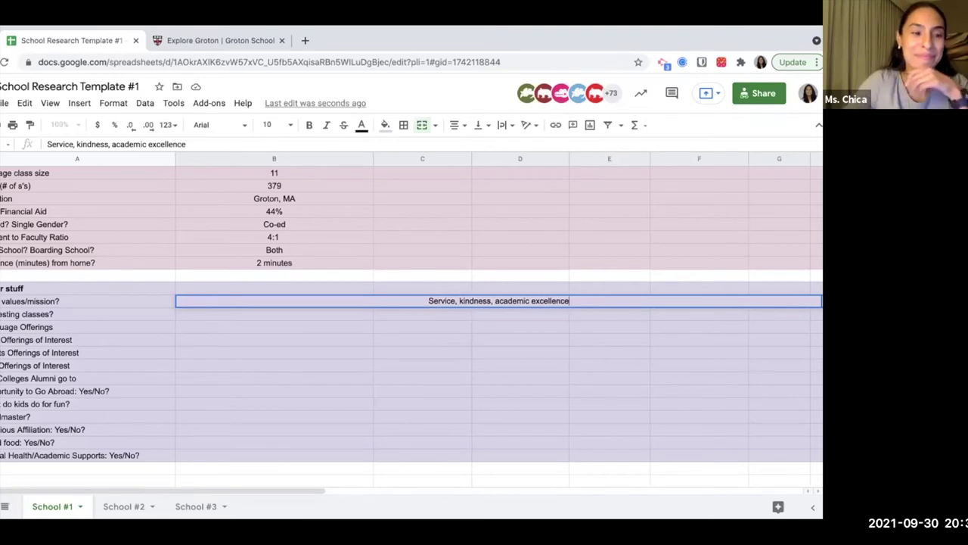
key(Return)
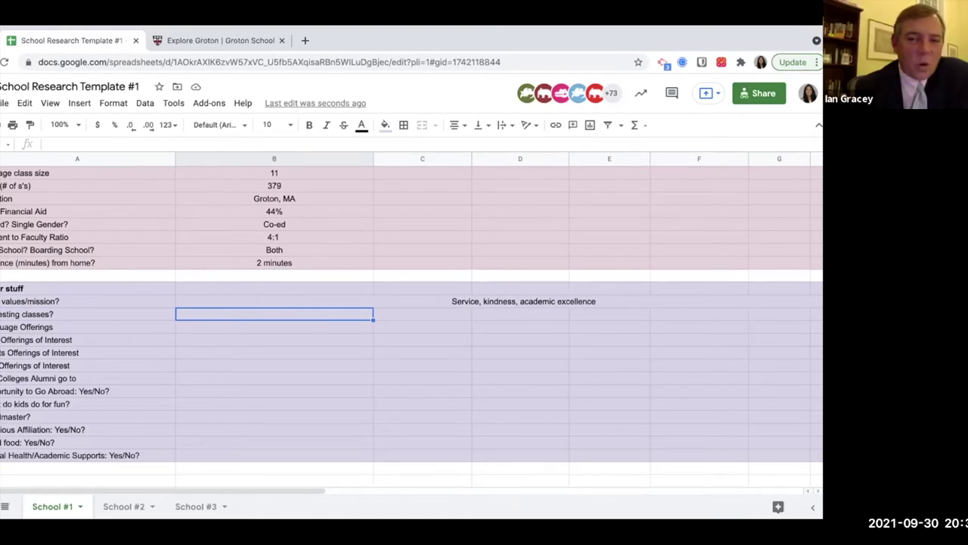
Enter Court and Consitution and World and the West with their teachers, widening column C.
text(Court )
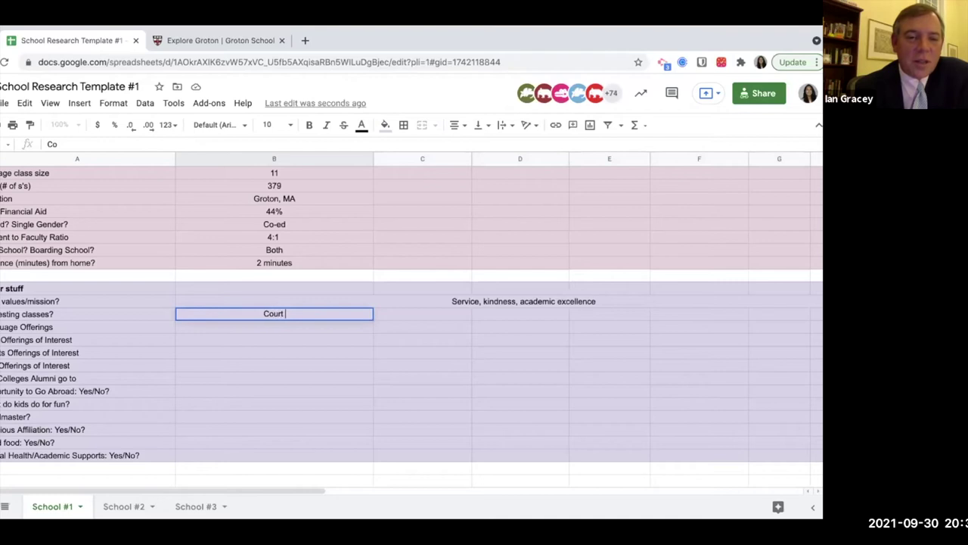
text(and Consitution)
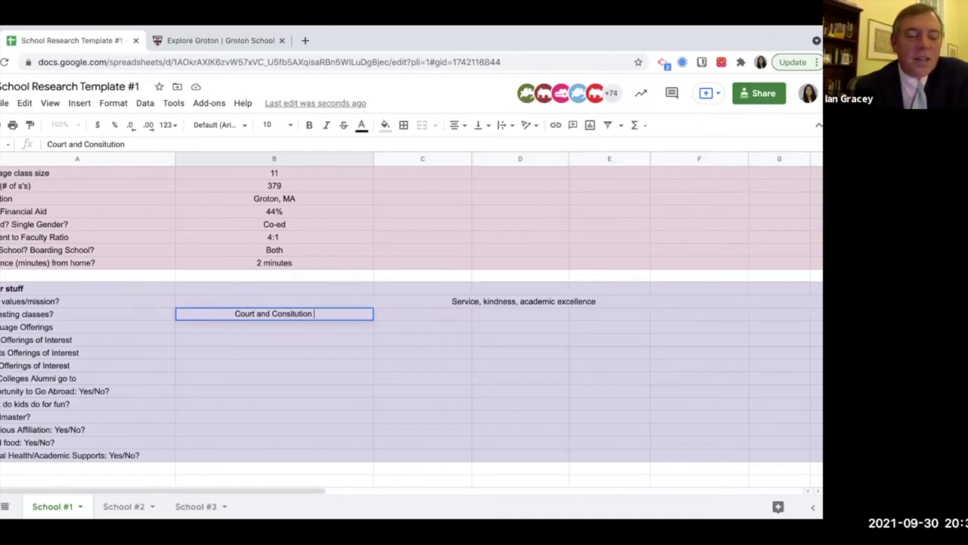
text( (mr. lyons))
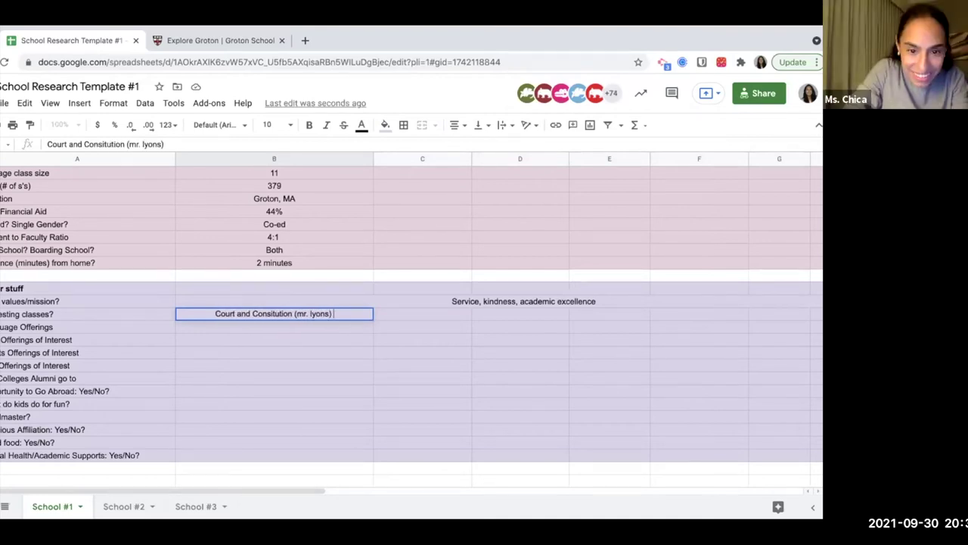
key(Tab)
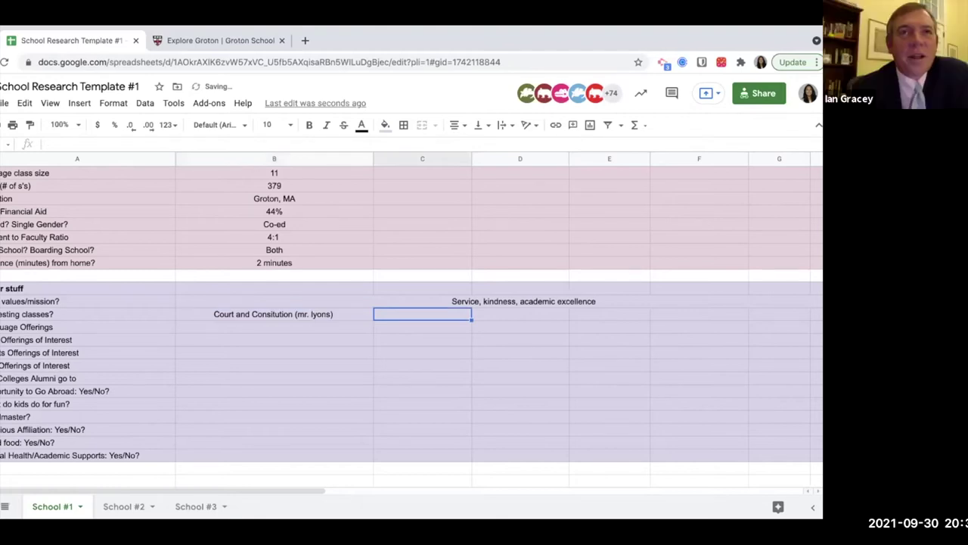
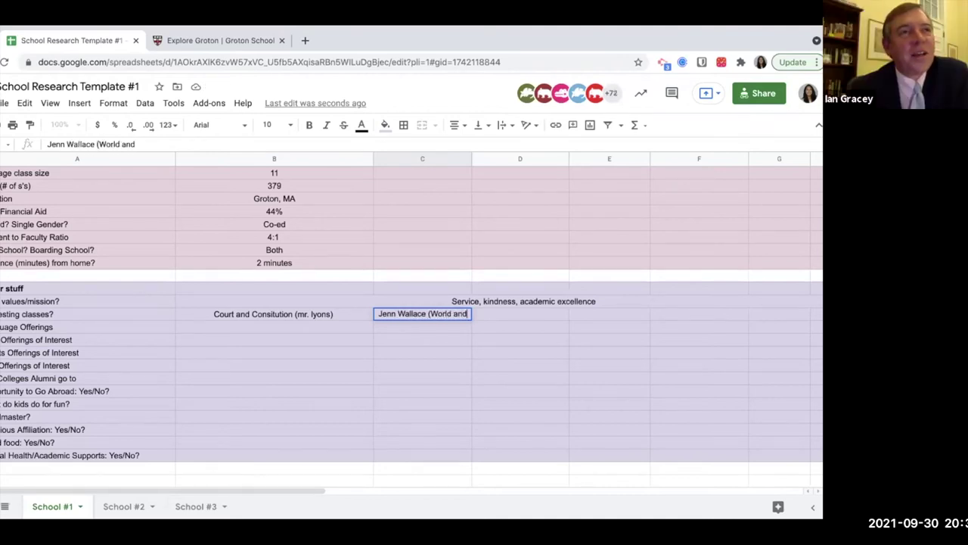
text( the West))
key(Return)
key(Up)
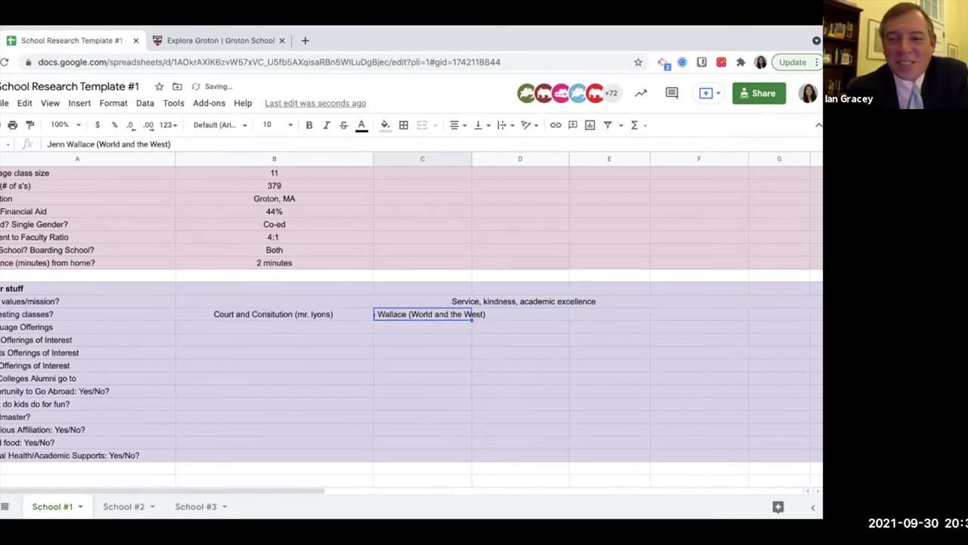
key(Right)
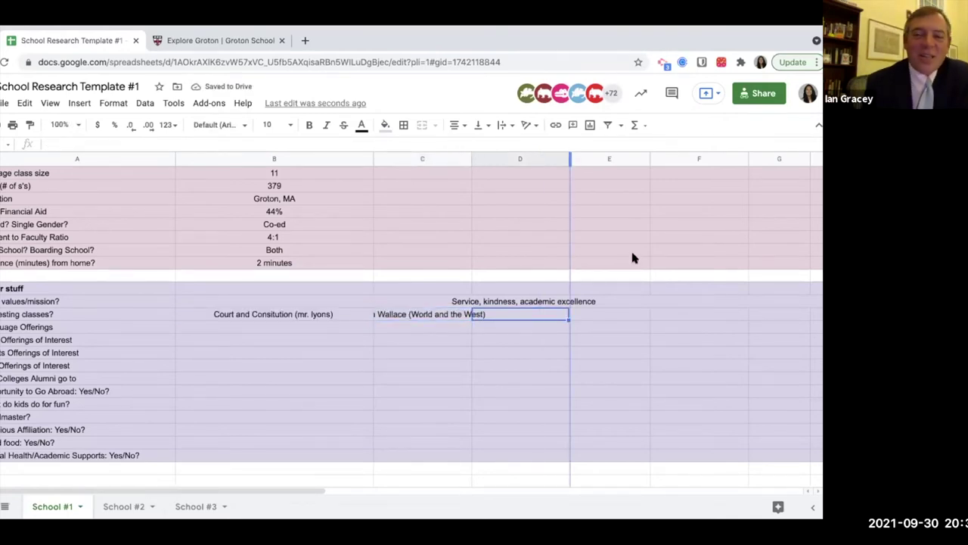
drag(634, 258, 612, 307)
Add Southern Lit, Italian Renaissance and Short Fiction Writing with their teachers to the classes row.
text(Souther)
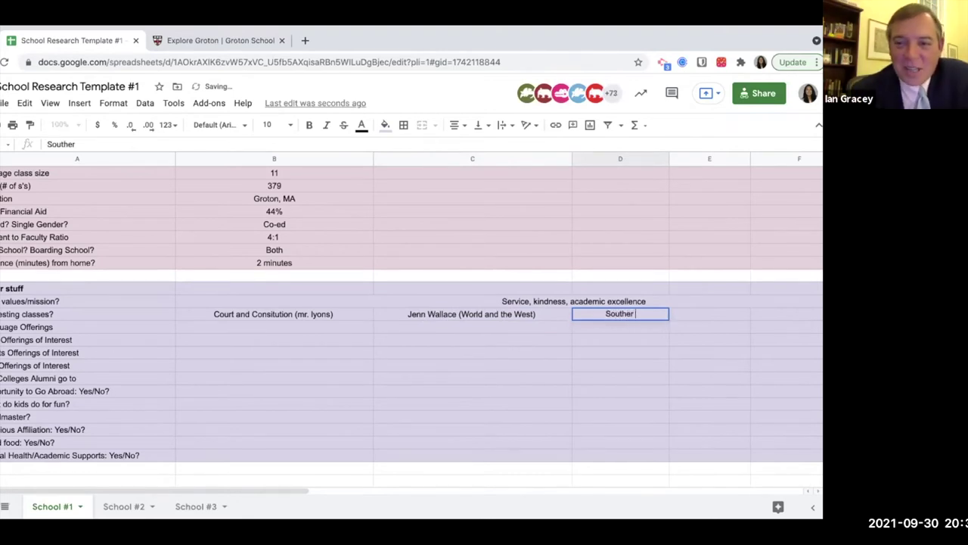
text(n Lit ()
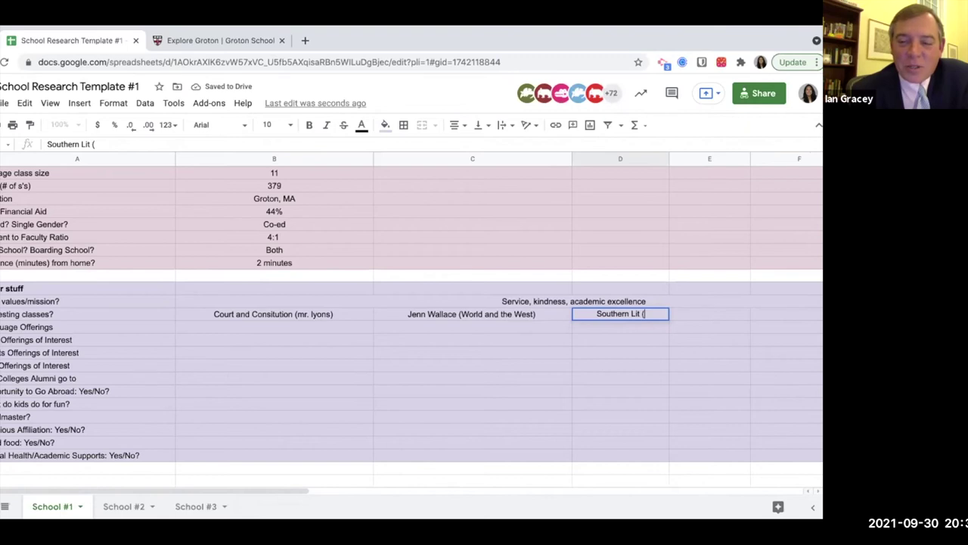
text(m)
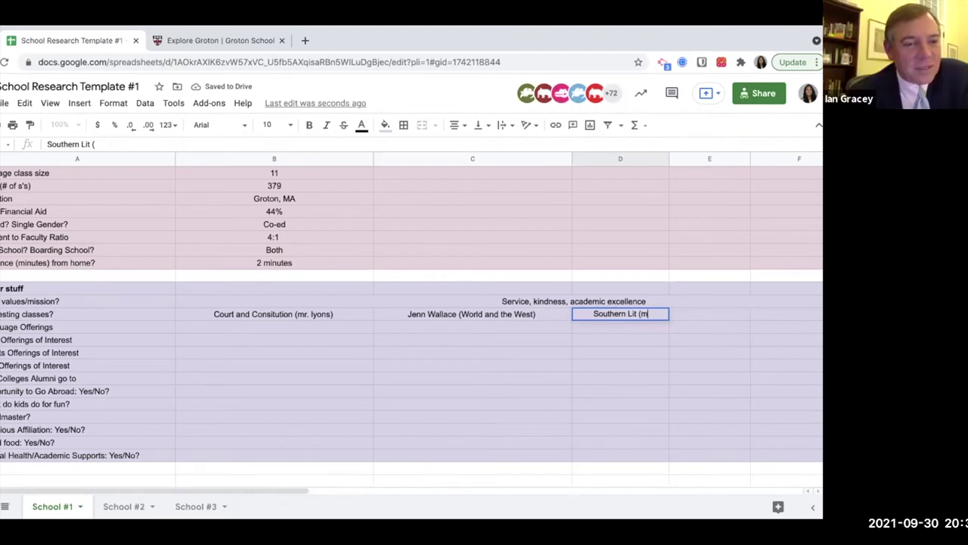
text(s. Gracey))
key(Tab)
text(It)
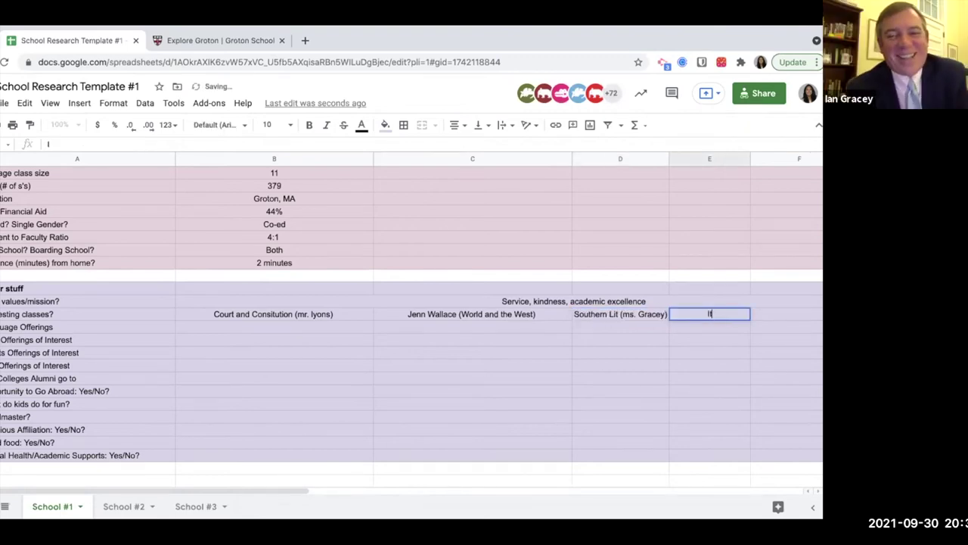
text(alian Renisance)
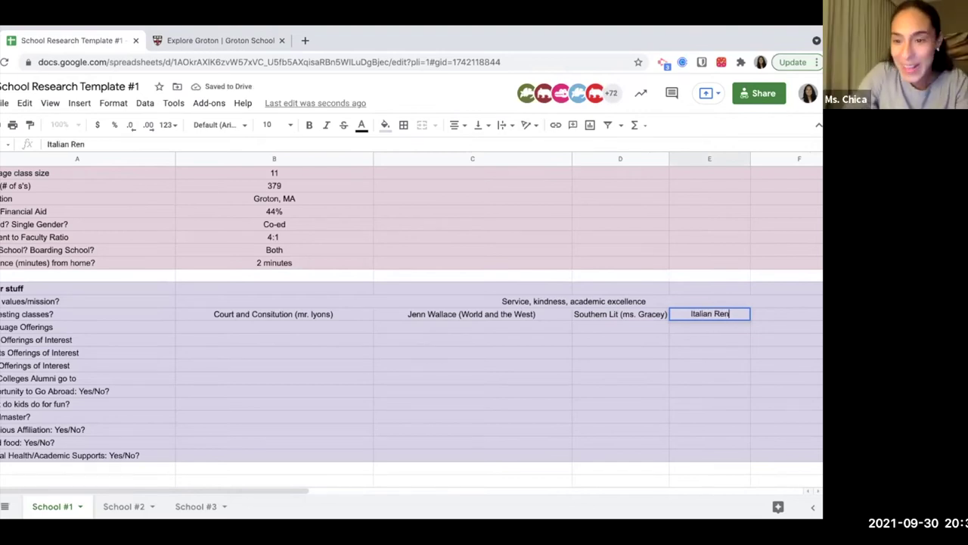
key(BackSpace)
key(BackSpace)
key(BackSpace)
key(BackSpace)
key(BackSpace)
key(BackSpace)
text(aissance)
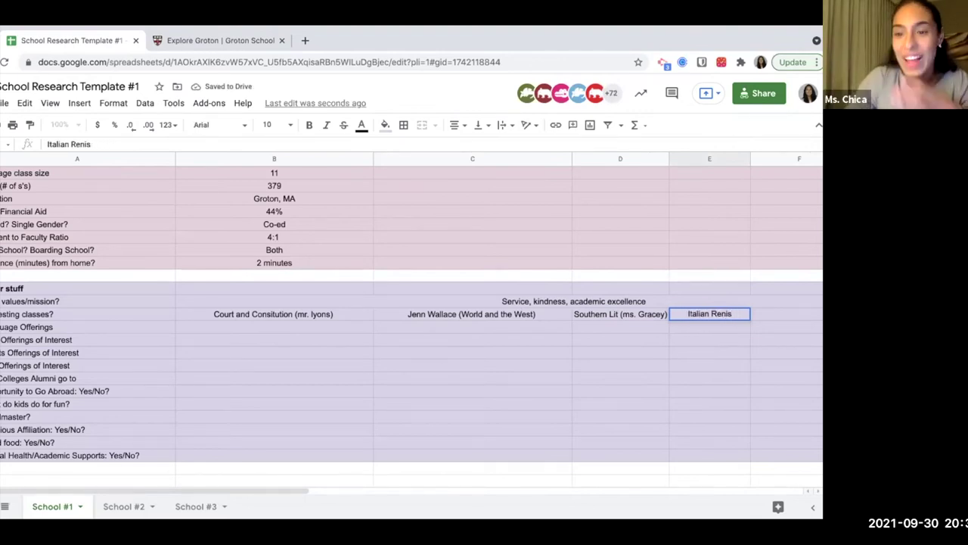
key(Tab)
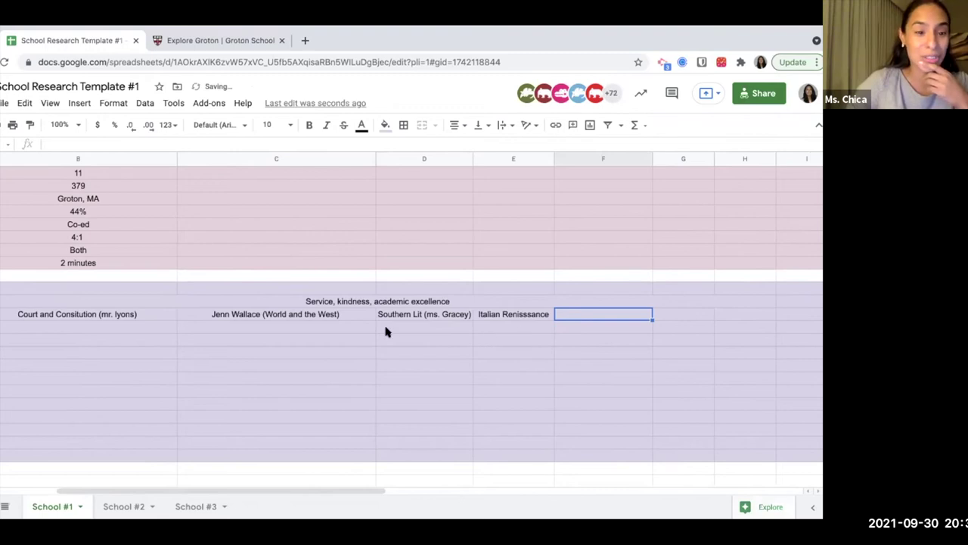
scroll(387, 330, left, 3)
scroll(412, 314, right, 3)
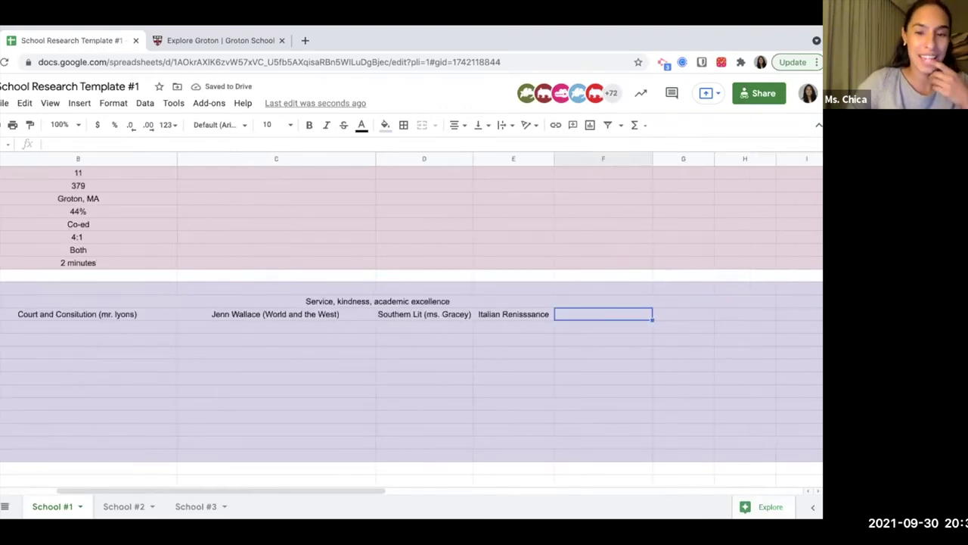
text(Credit)
key(BackSpace)
key(BackSpace)
key(BackSpace)
key(BackSpace)
key(BackSpace)
key(BackSpace)
text(Short)
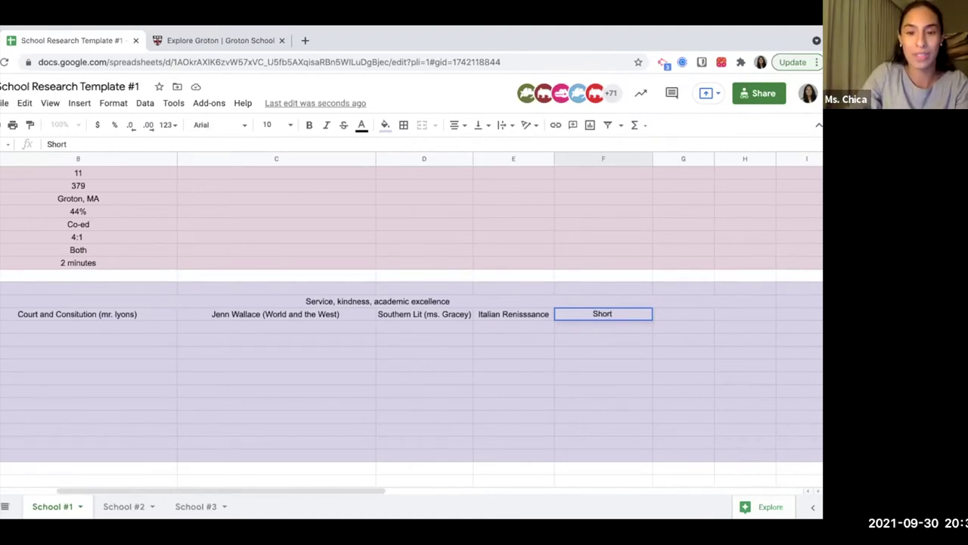
text( Fiction )
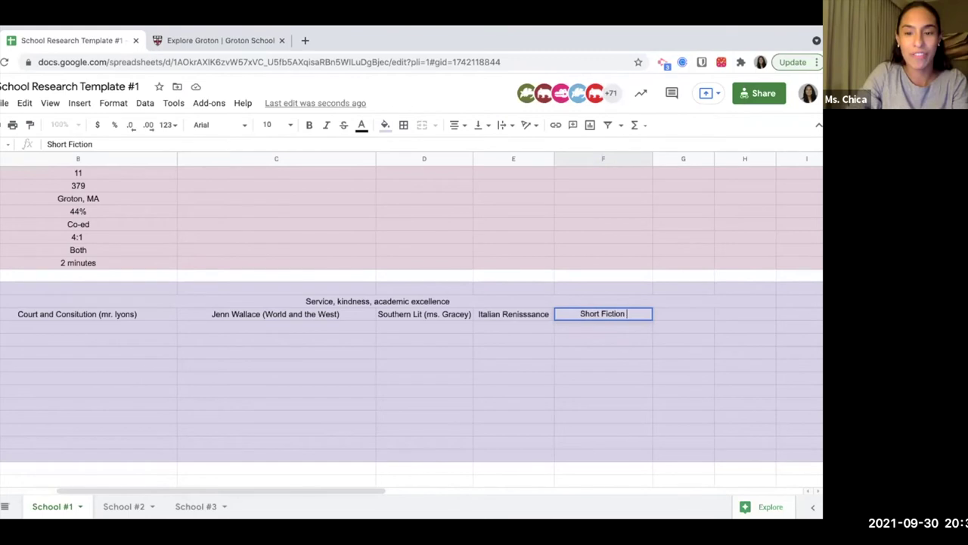
text(Writing Mr. Capen)
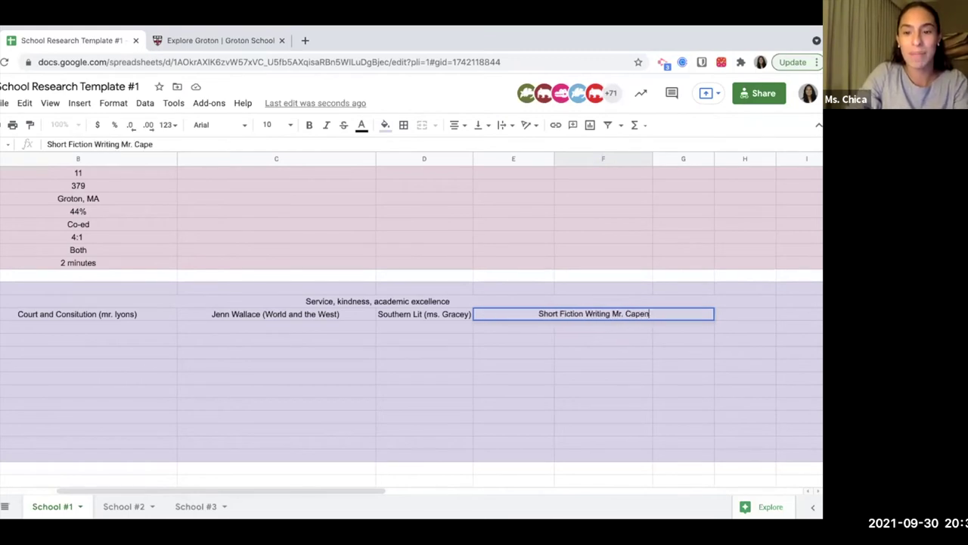
key(Return)
scroll(333, 323, left, 3)
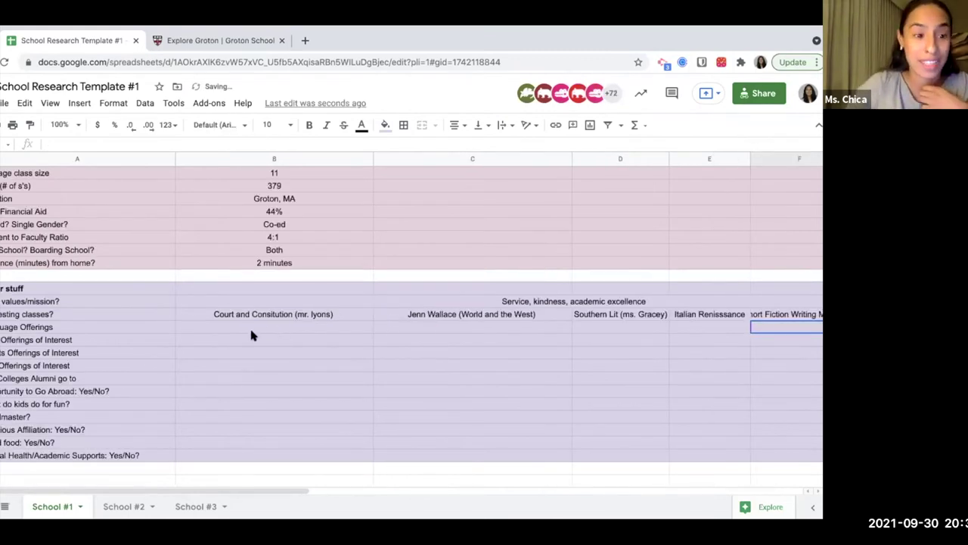
click(252, 331)
Enter Greek, Latin, Spanish, Chinese, French as the language offerings.
key(Left)
key(Right)
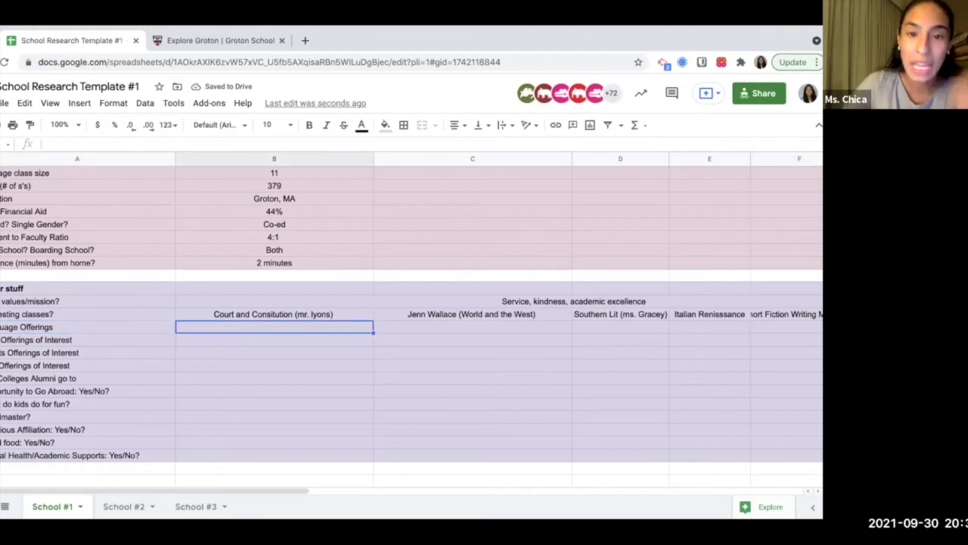
text(Greek, Latin, )
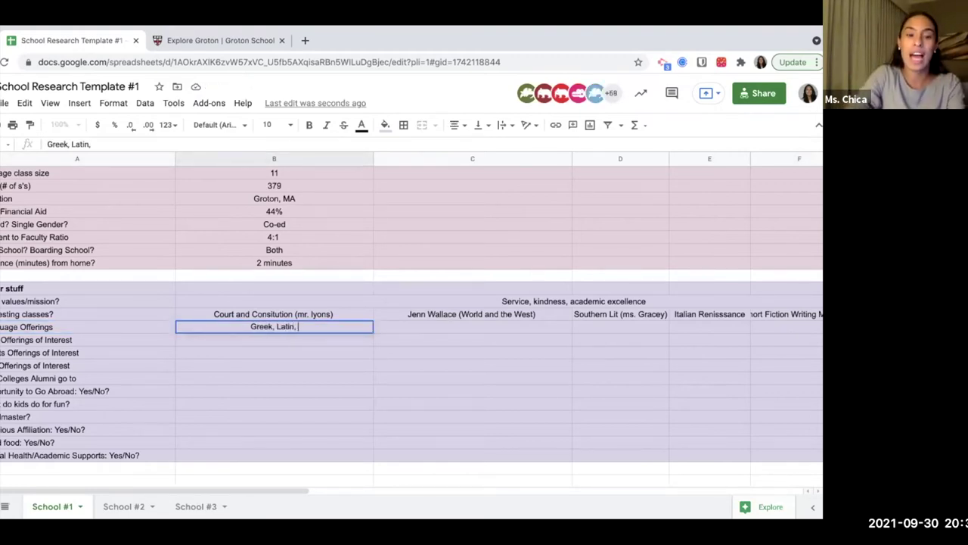
text(Spanish, MChine)
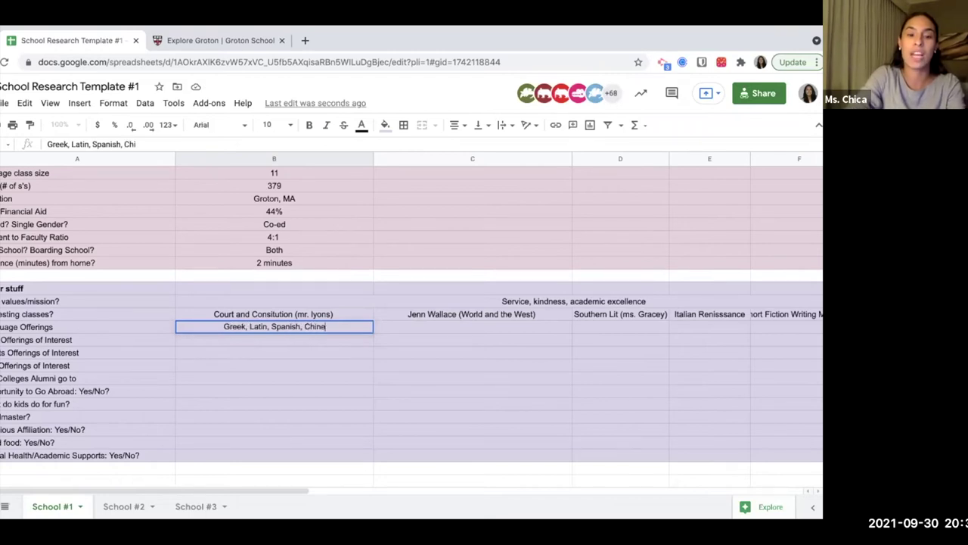
text(se, French)
key(Return)
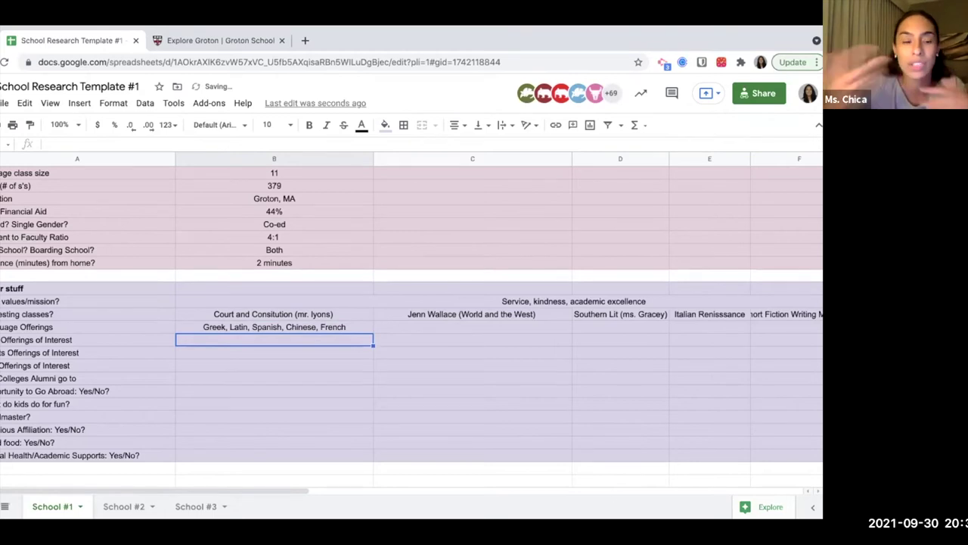
Add baseball and step team as offerings of interest.
click(274, 353)
click(274, 339)
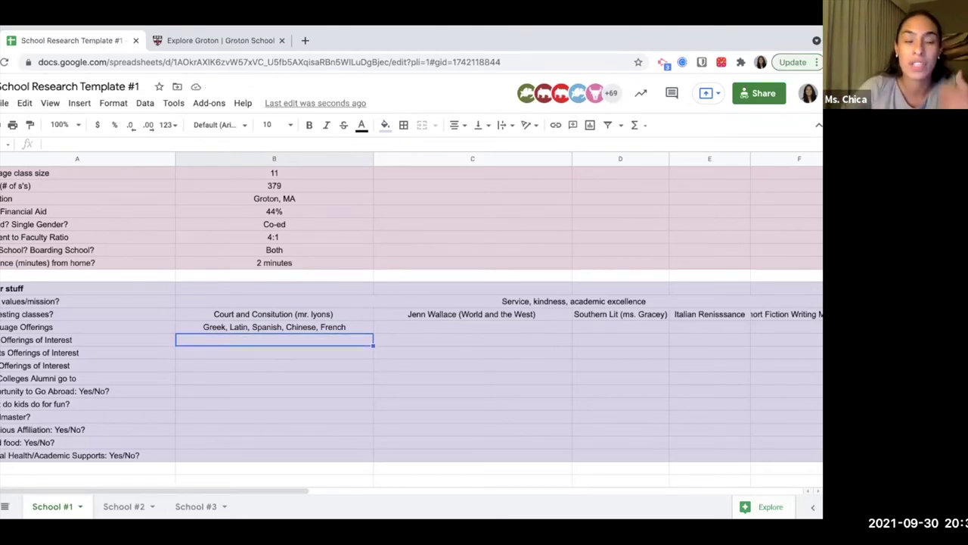
click(274, 352)
text(baseball)
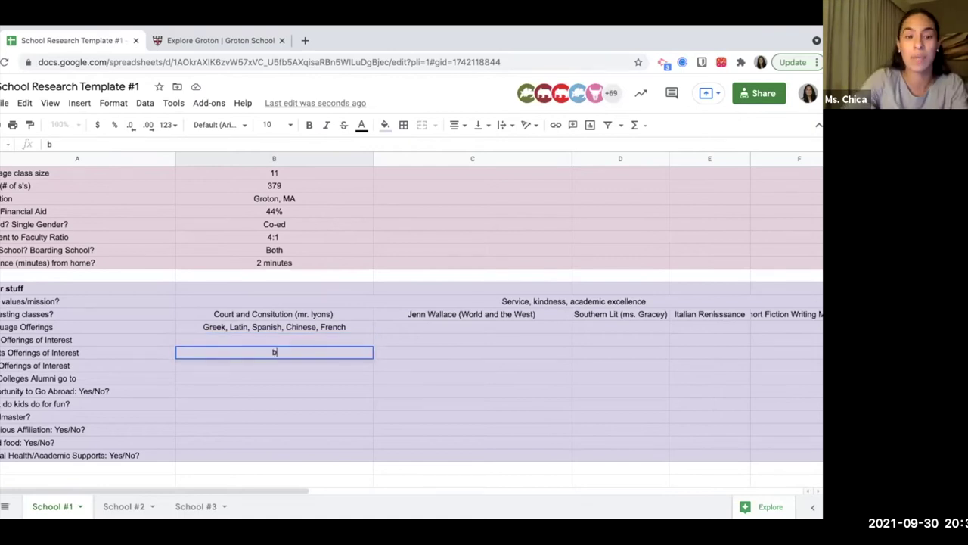
click(274, 340)
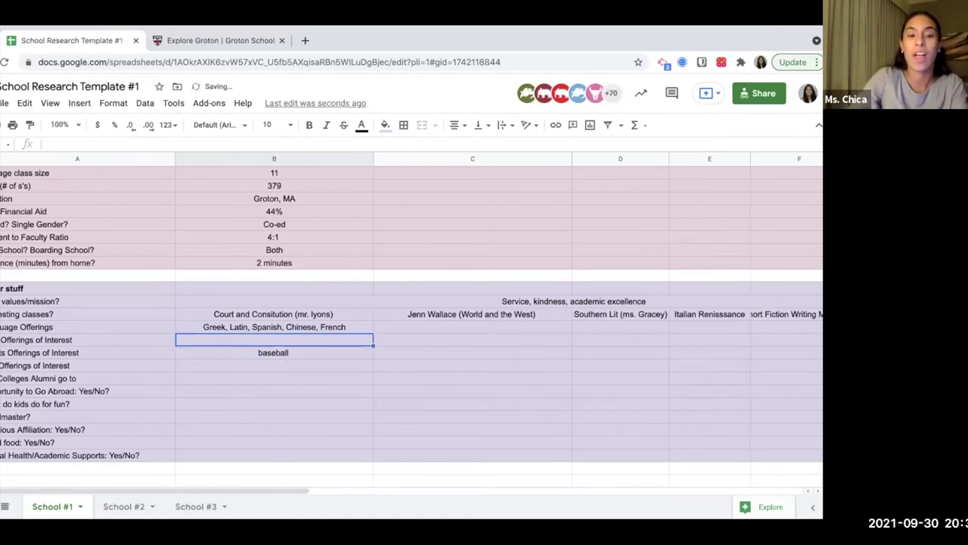
text(step team)
key(Return)
key(Return)
click(87, 365)
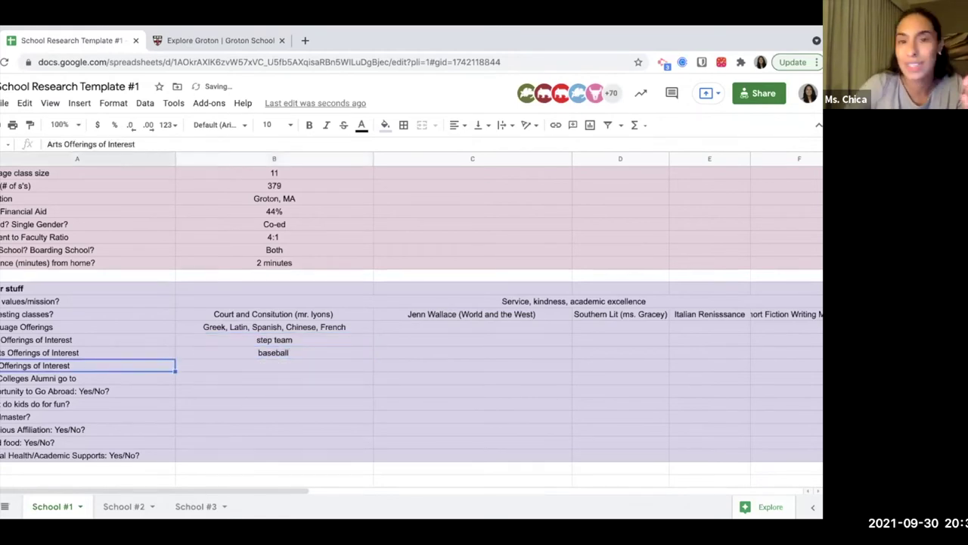
click(87, 378)
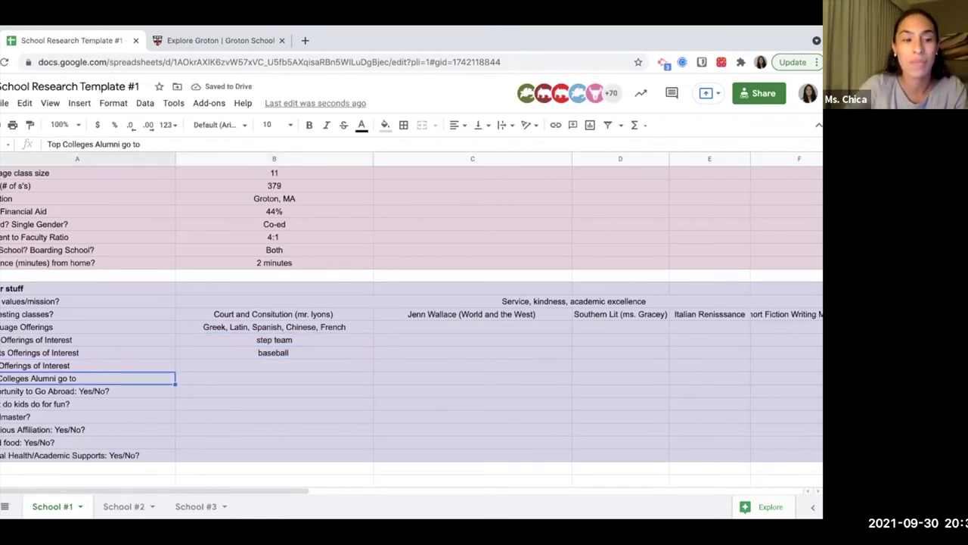
click(274, 379)
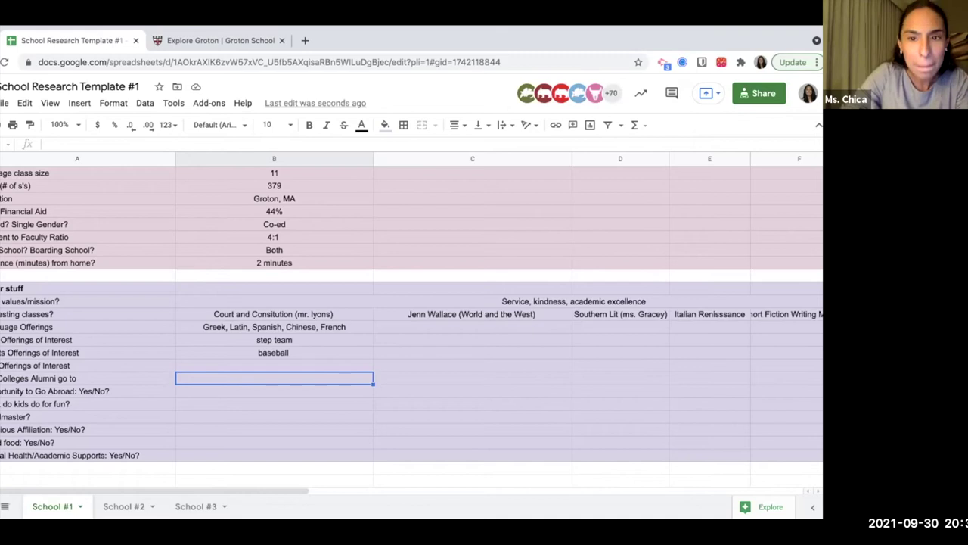
Enter U Chicago, Harvard, Georgetown as the top colleges alumni go to.
text(U Chicago)
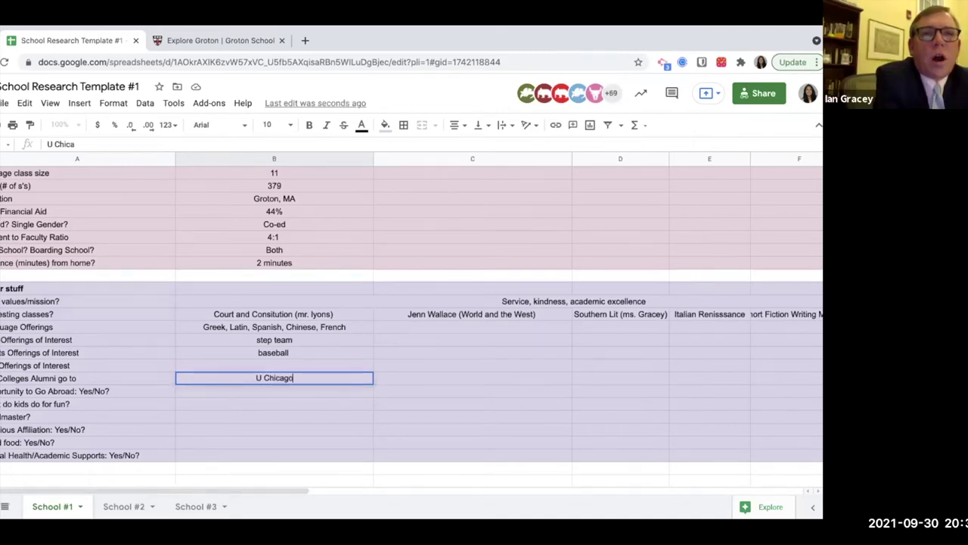
text(, Harvard)
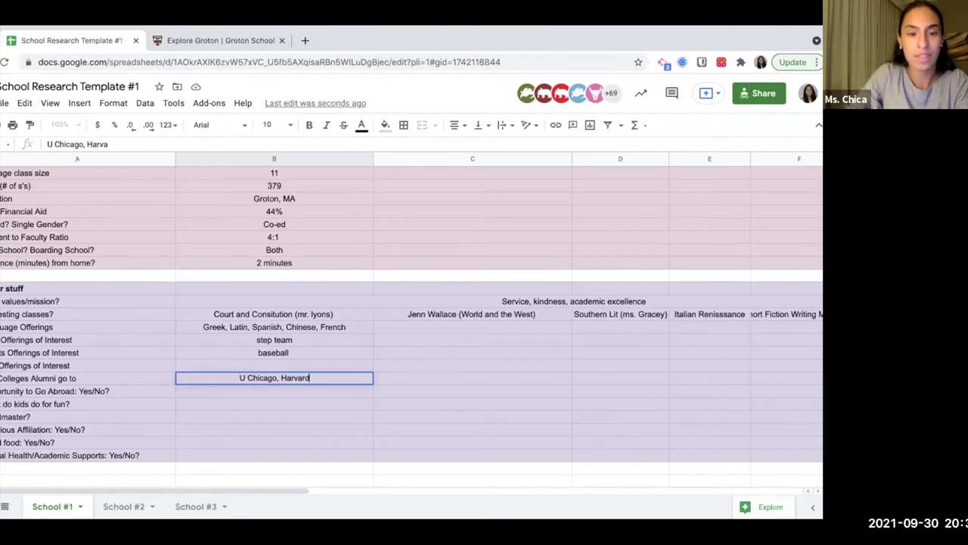
text(, Georgetown)
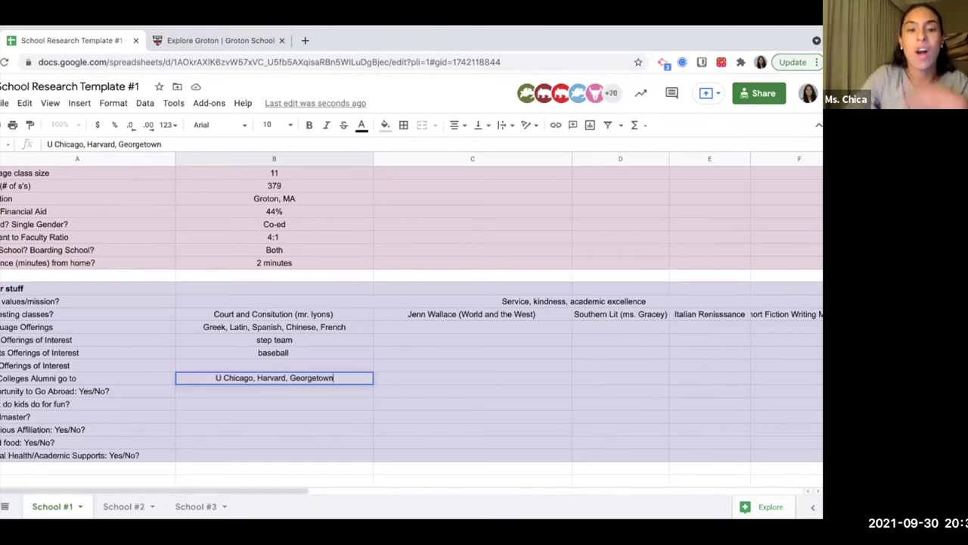
key(Return)
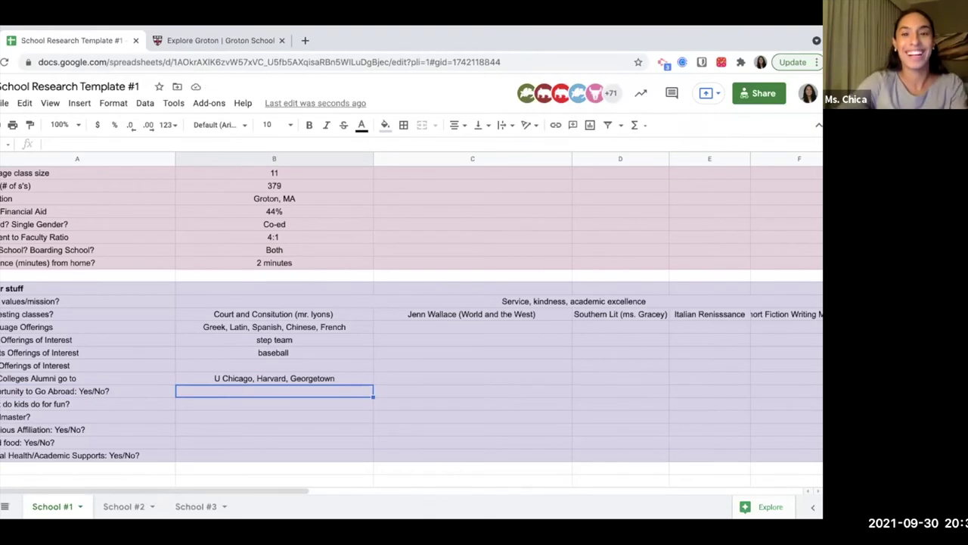
Answer Yes! for the chance to go abroad.
text(Yes!)
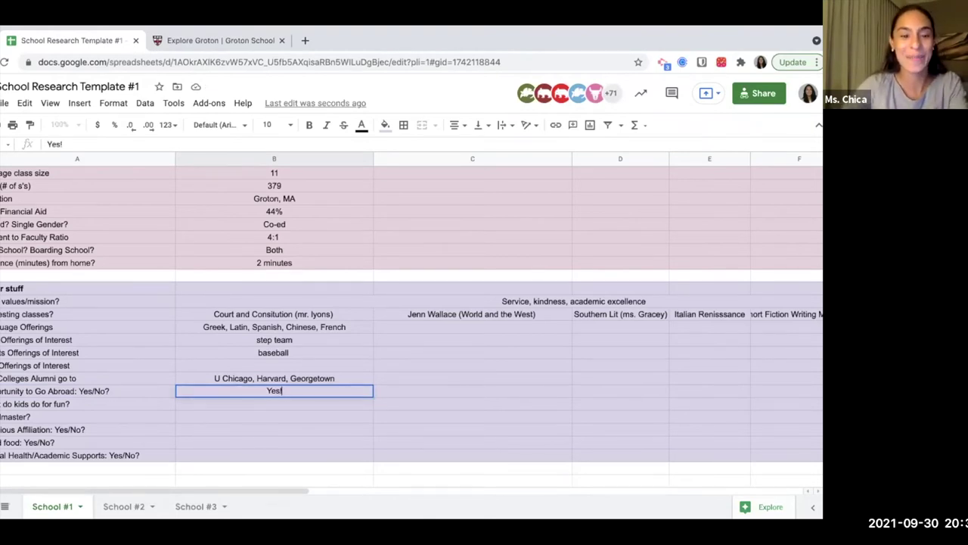
key(Return)
click(87, 404)
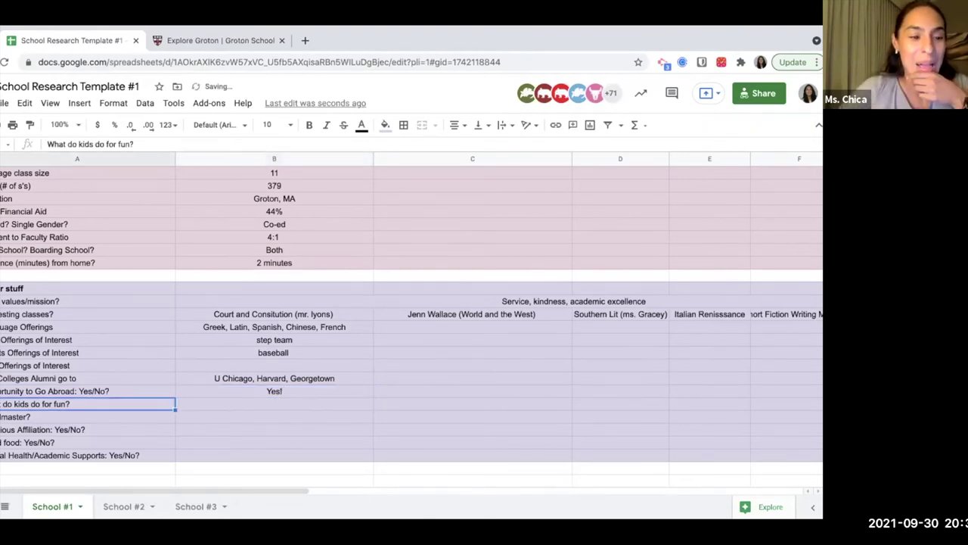
click(274, 404)
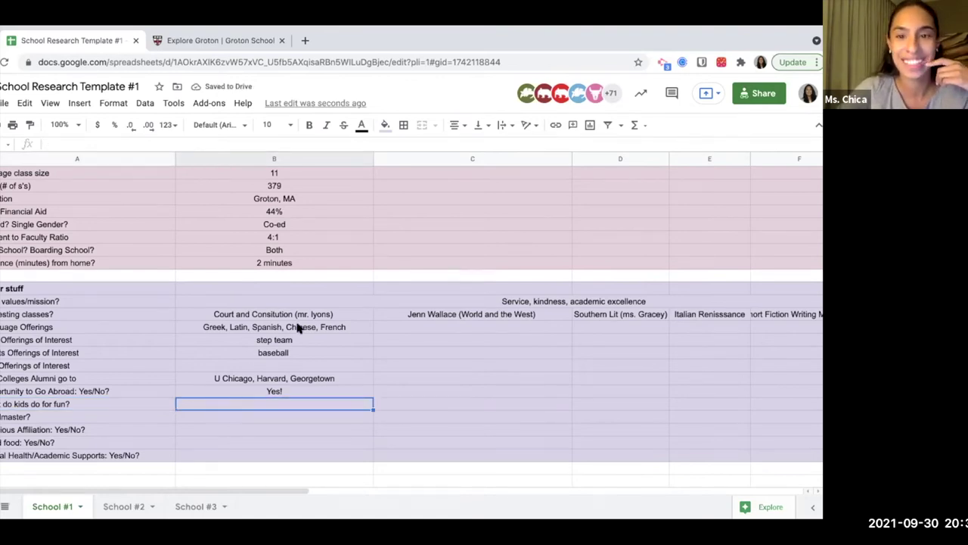
Enter step team, cultural day, hang out on the "circle", Surprise Holiday as fun activities.
scroll(295, 332, down, 5)
scroll(296, 332, up, 2)
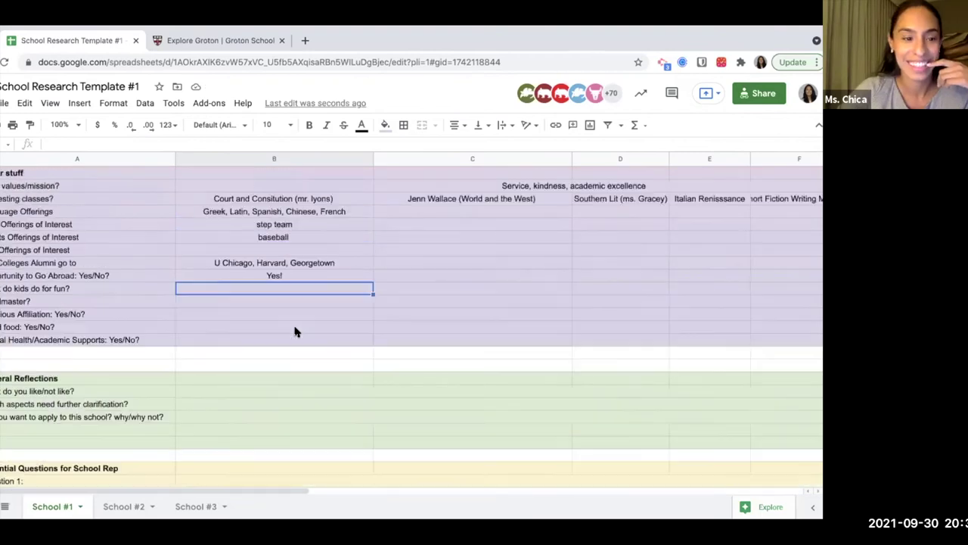
scroll(296, 331, up, 1)
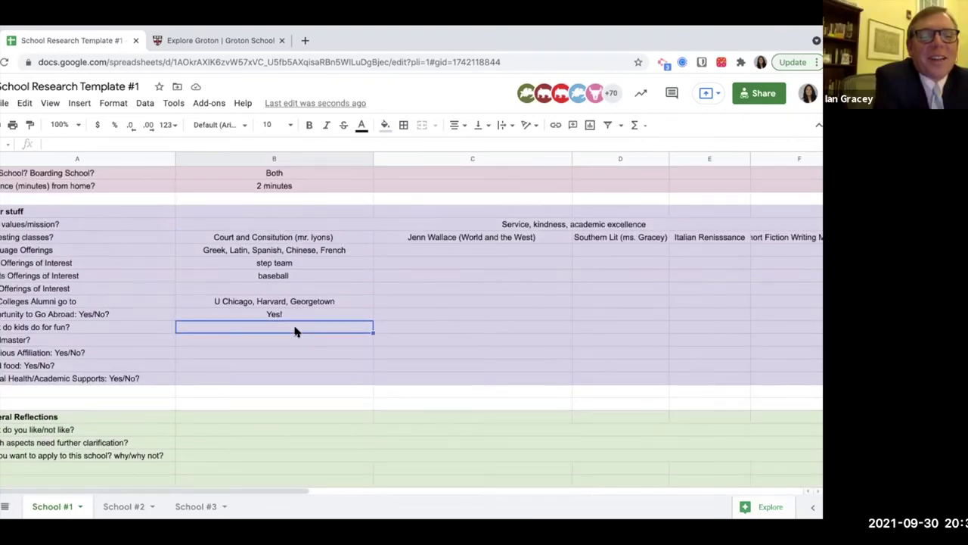
scroll(295, 331, up, 1)
text(step team, s)
key(BackSpace)
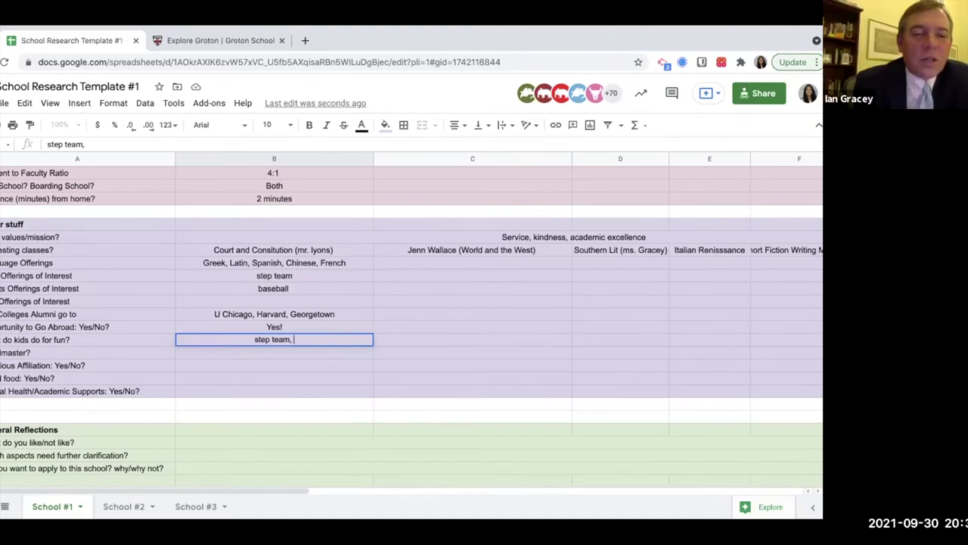
text(cu)
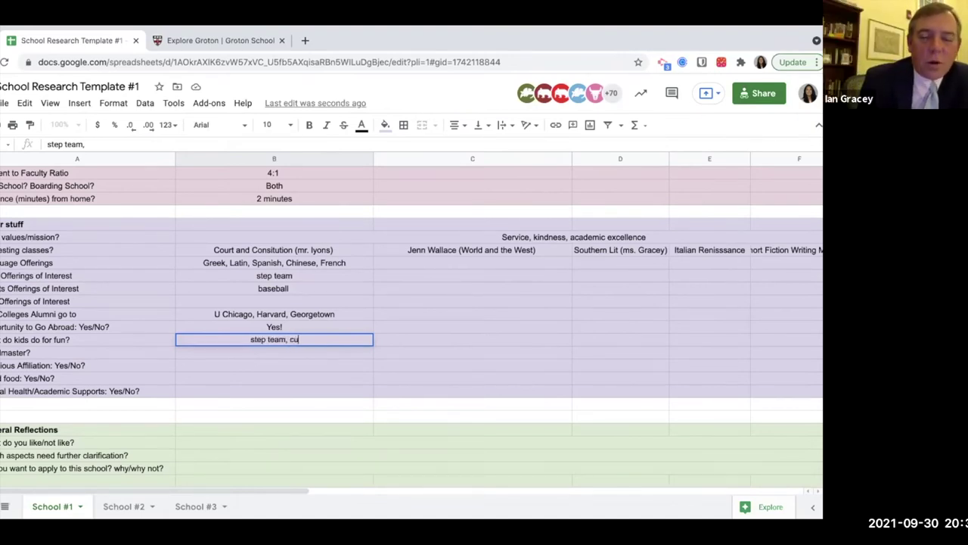
text(ltural day, han)
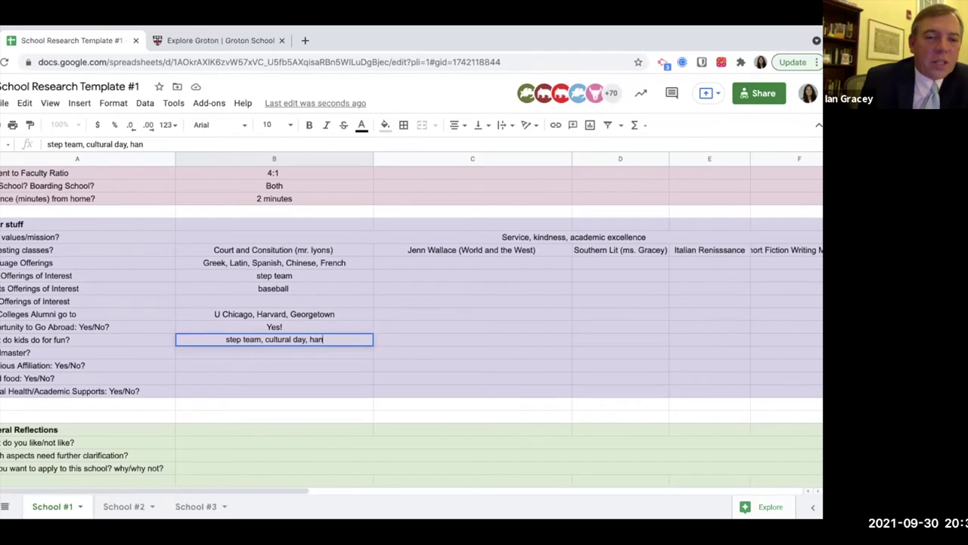
text(g out on the "circle")
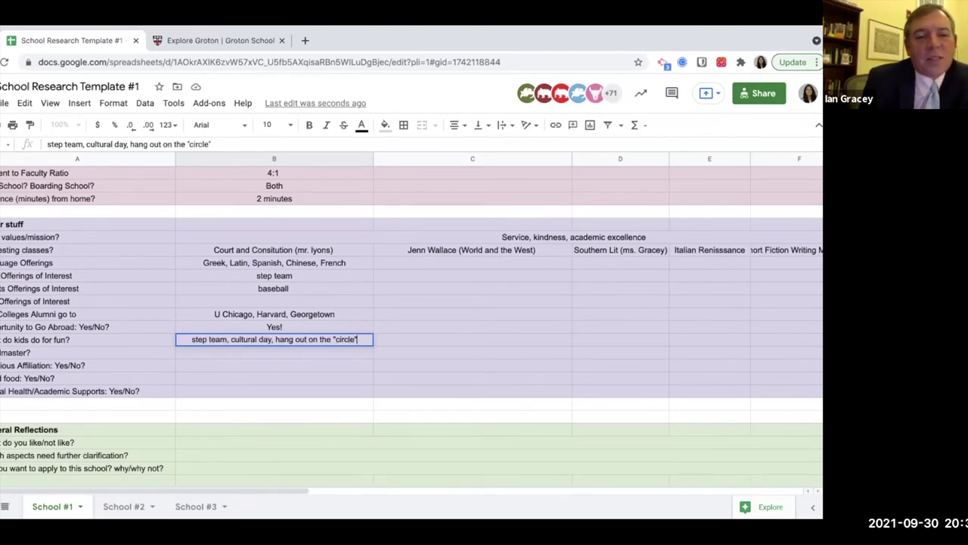
text(, Su)
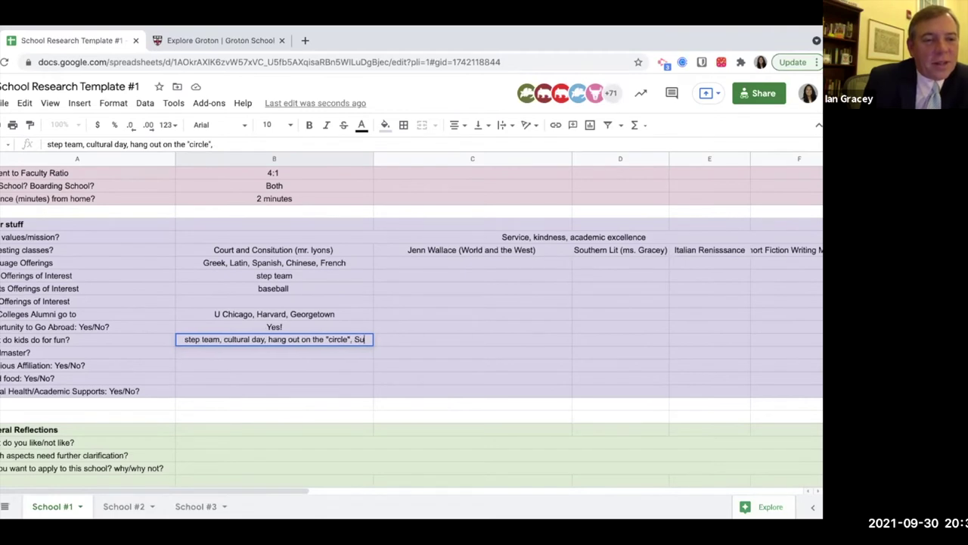
text(rprise )
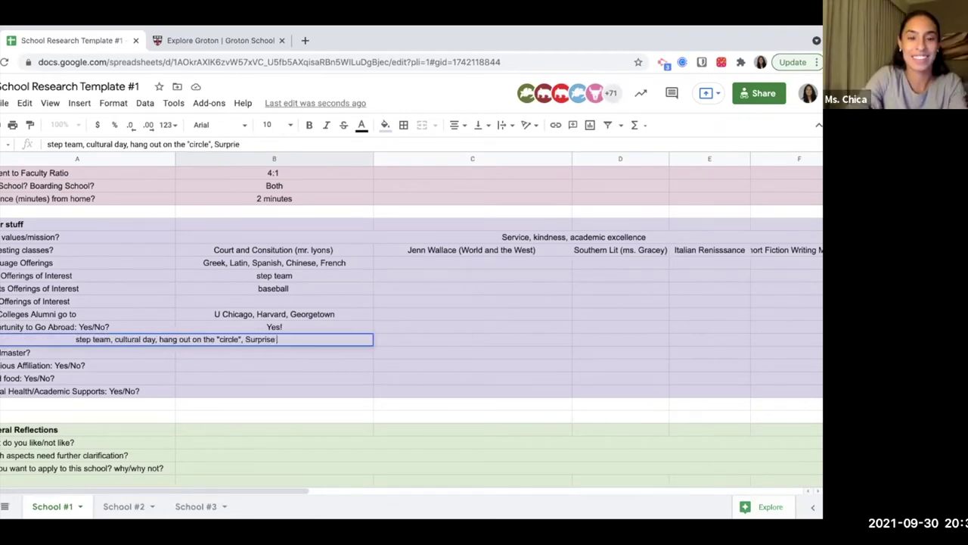
text(Holiday)
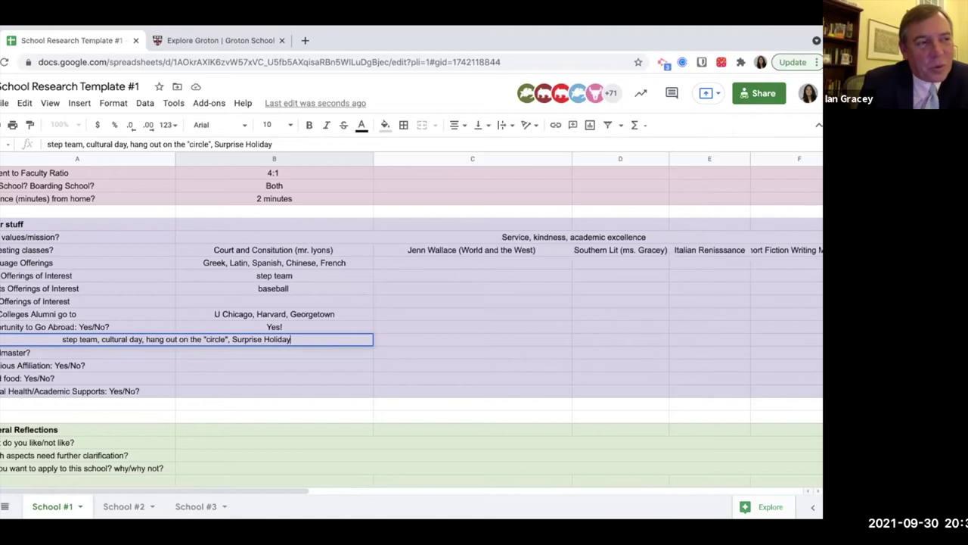
key(Return)
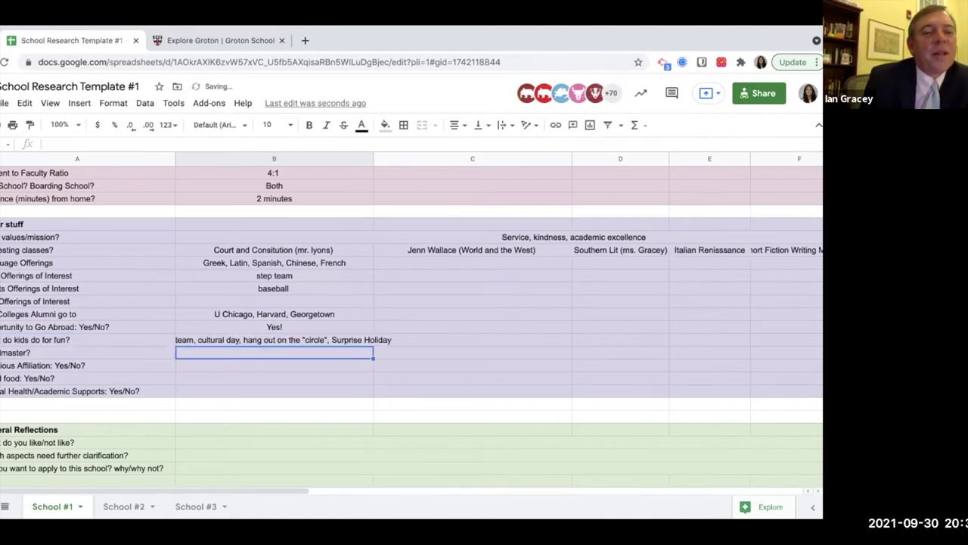
Append '(3 days off of school), rivalry w/ St. Marks' and widen column B.
key(Up)
click(286, 143)
text((3 days off of )
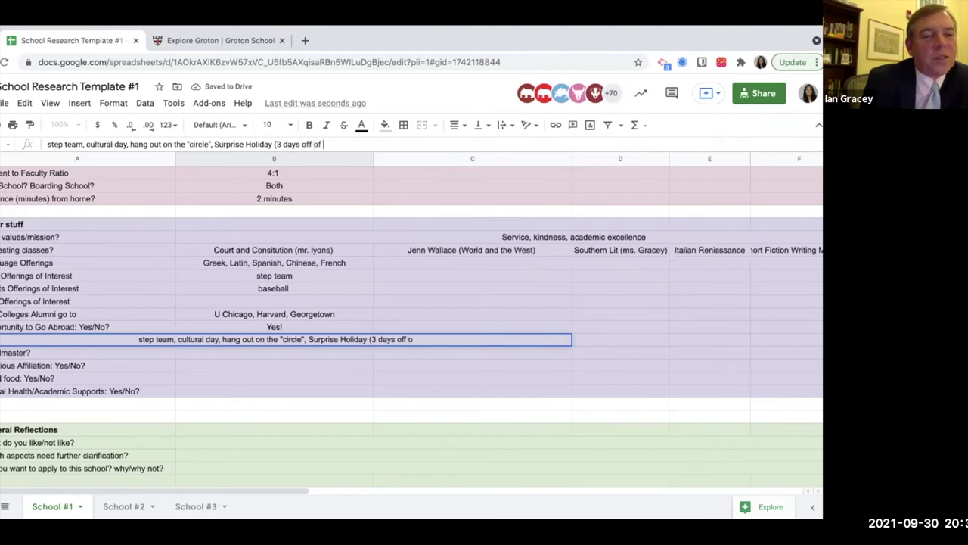
text(school), )
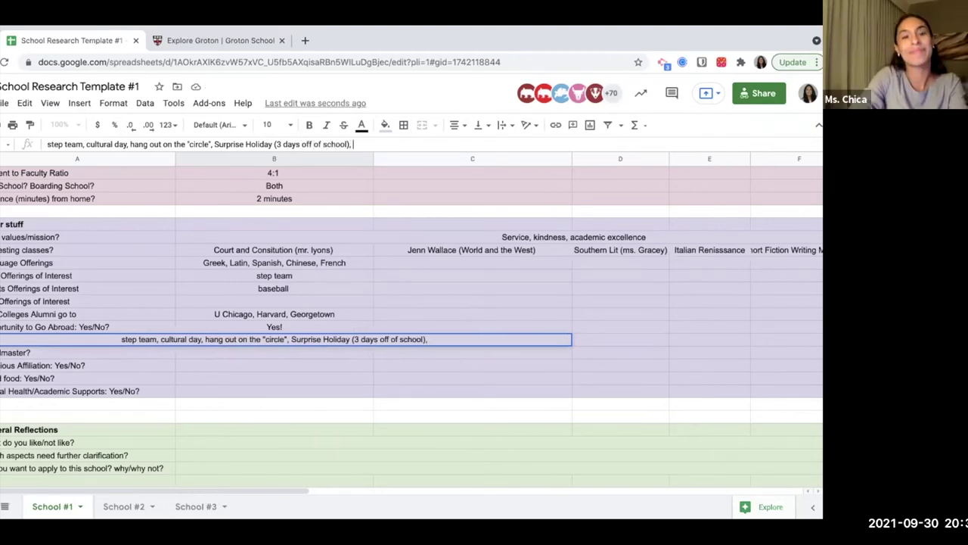
text(rivalry w/ St. Marks)
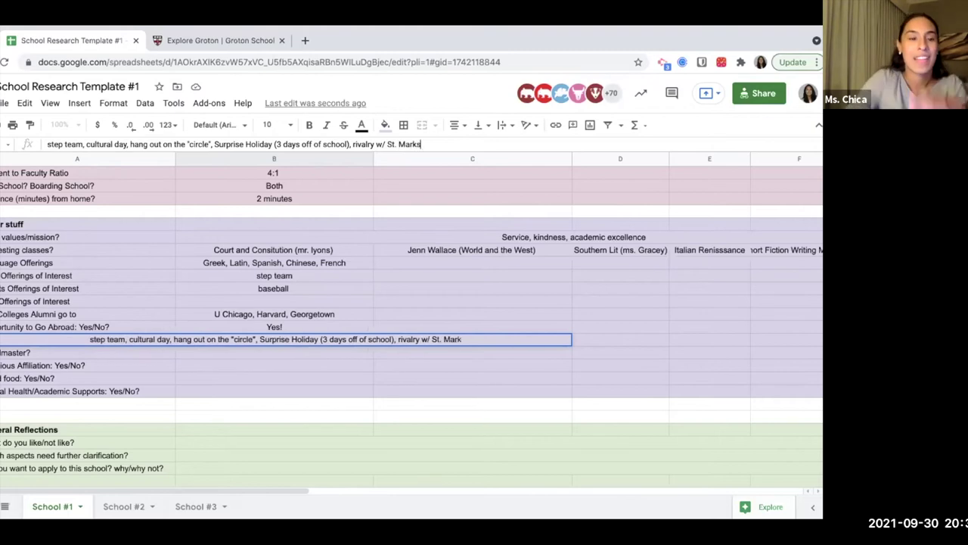
key(Return)
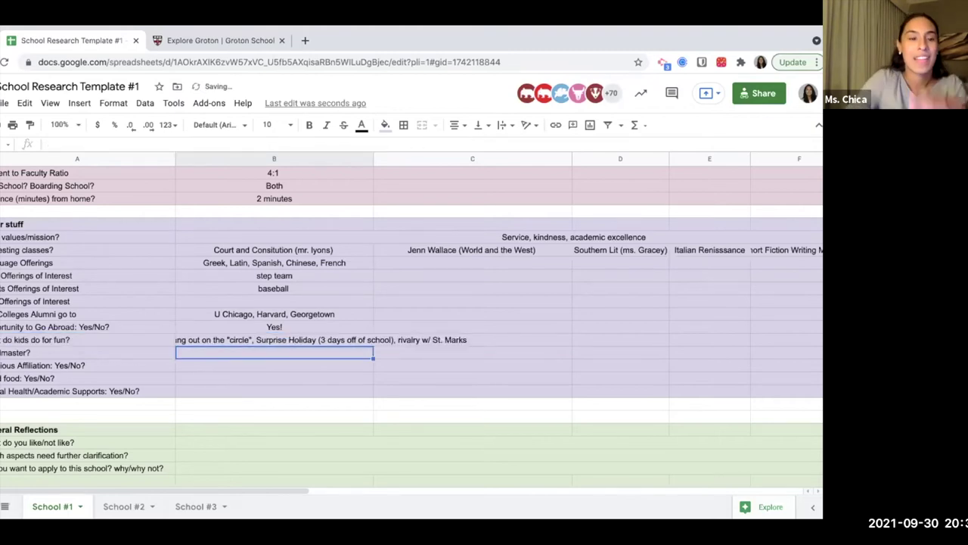
key(Up)
drag(376, 162, 422, 158)
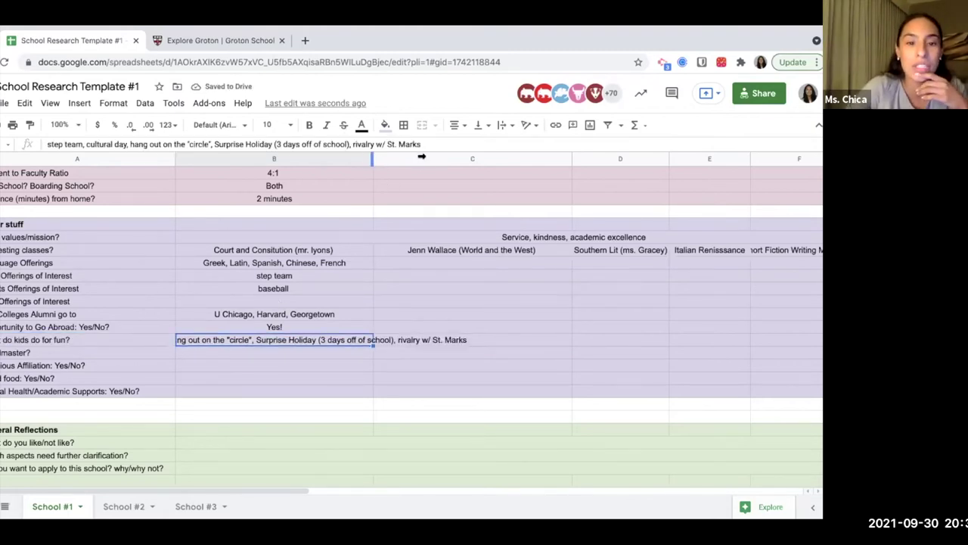
click(225, 353)
Enter the head of school's full name in the Headmaster answer cell.
text(Temba Maqubela)
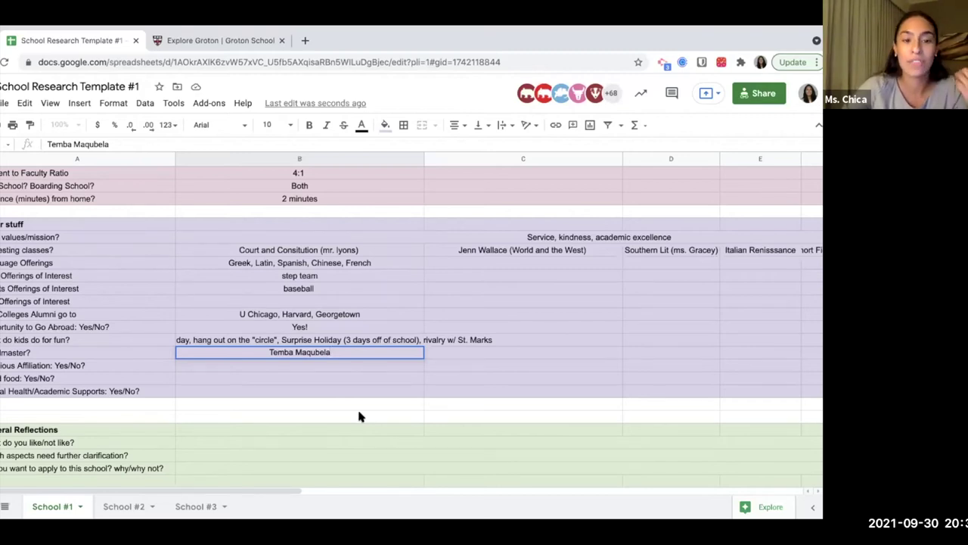
key(Return)
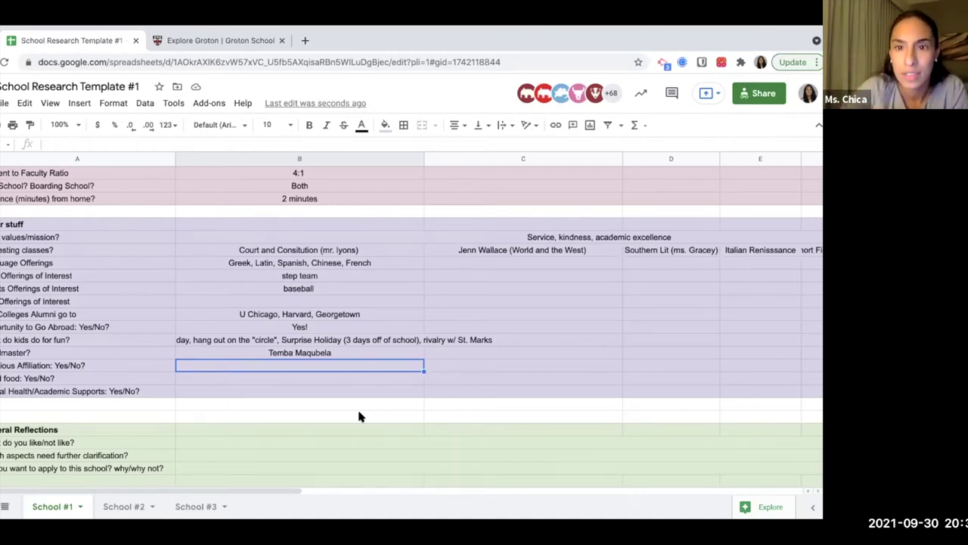
Enter Episcopal for religious affiliation and YES! for school food.
text(Ep)
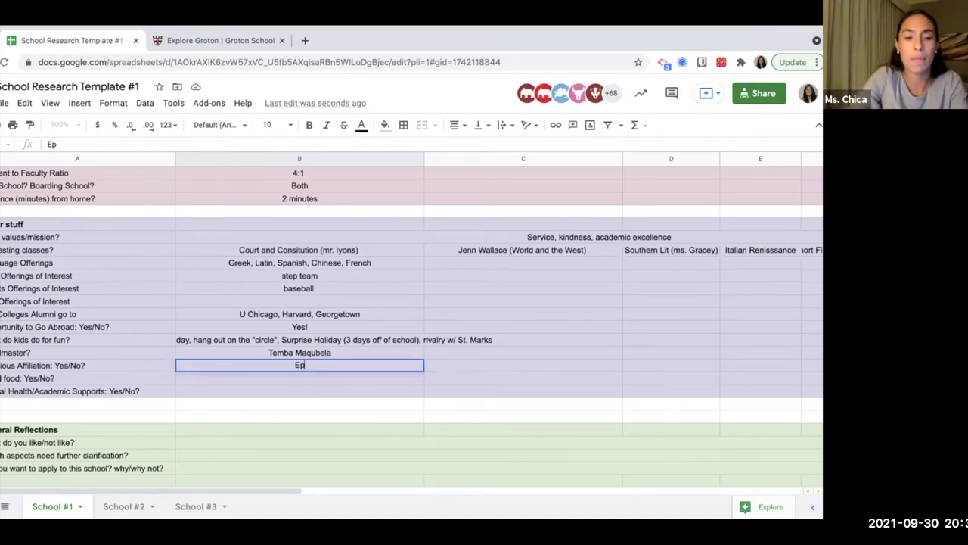
text(iscopal)
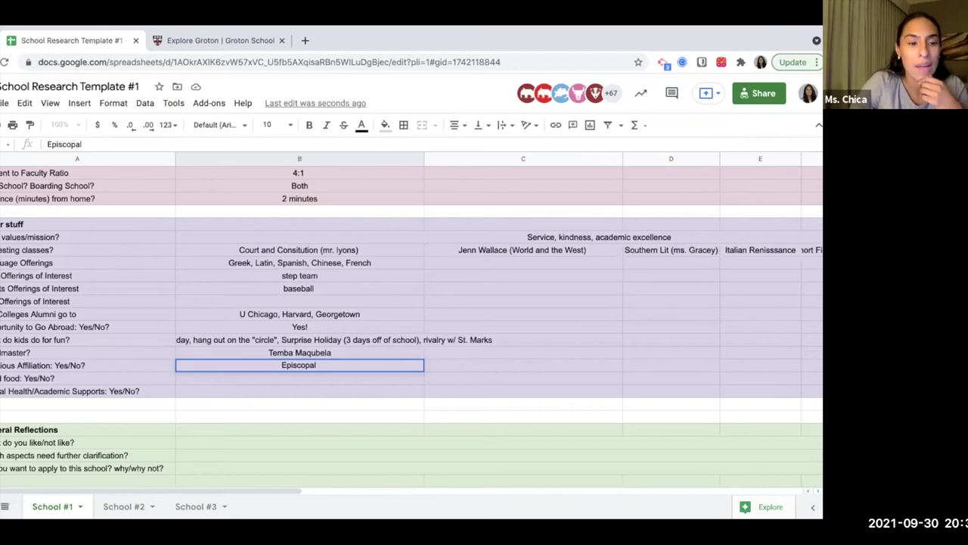
key(Return)
click(75, 378)
click(300, 378)
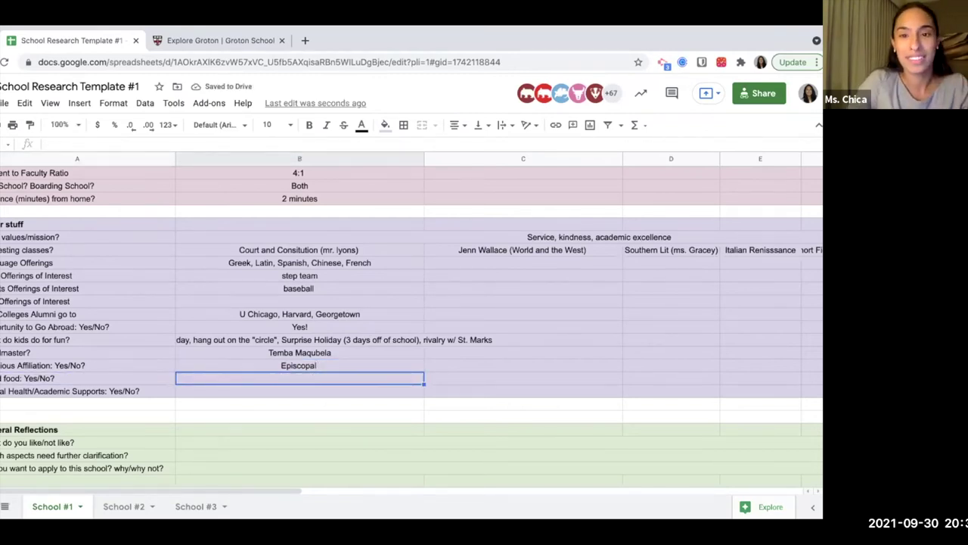
text(YES!)
key(Return)
Enter Yes! in column B of the Mental Health/Academic Supports row.
scroll(355, 412, down, 3)
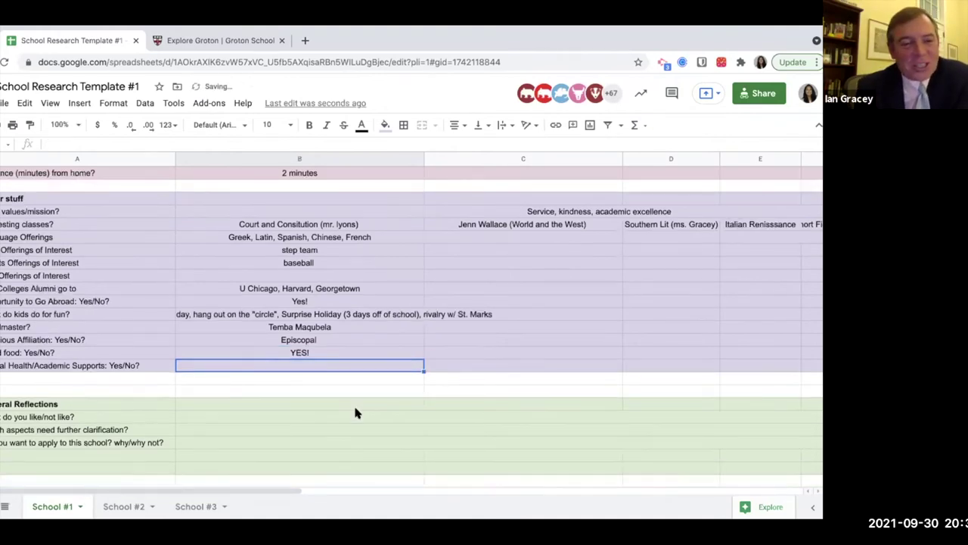
scroll(355, 412, down, 1)
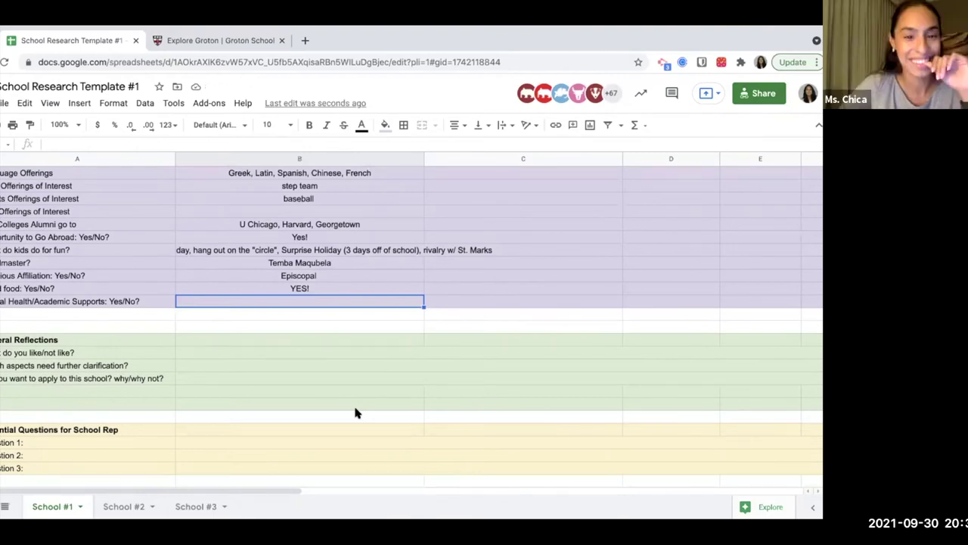
key(Left)
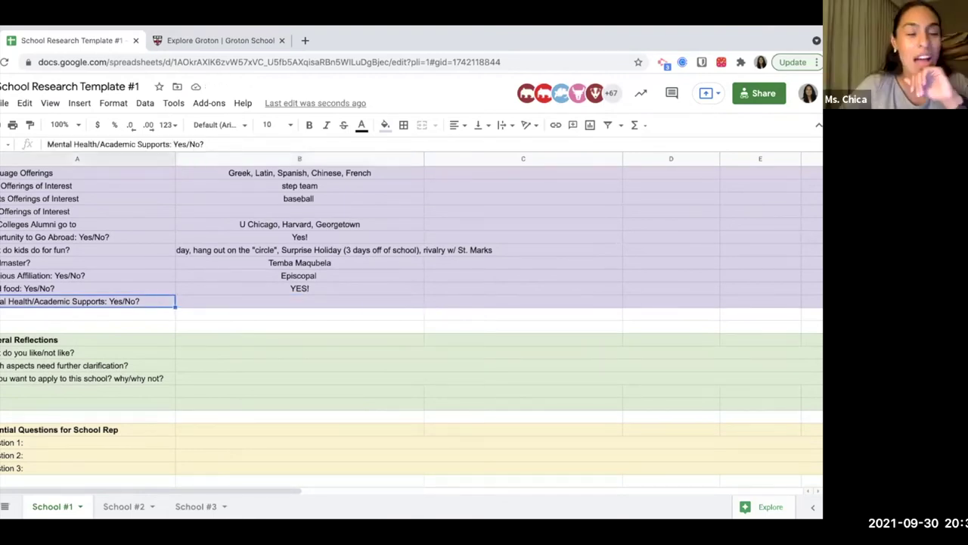
click(299, 302)
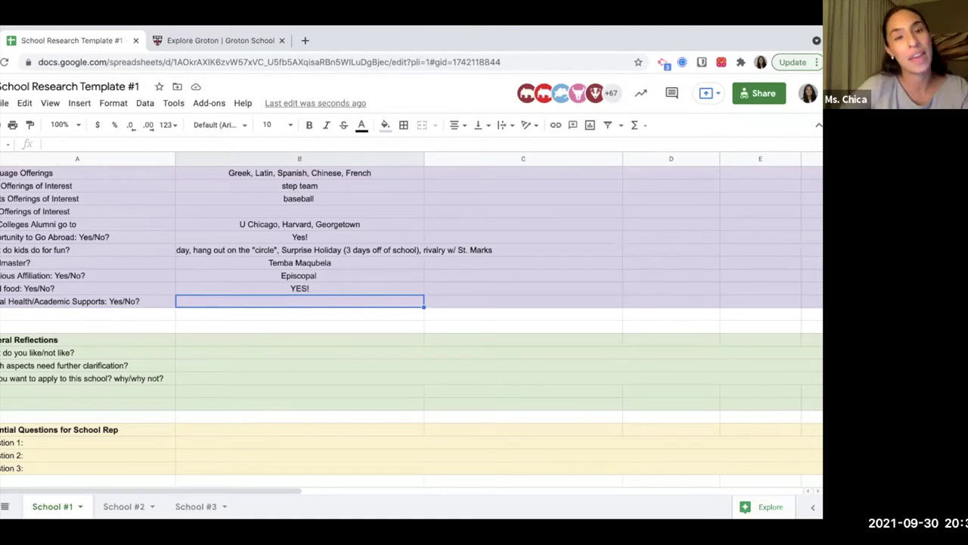
text(Yes!)
key(Return)
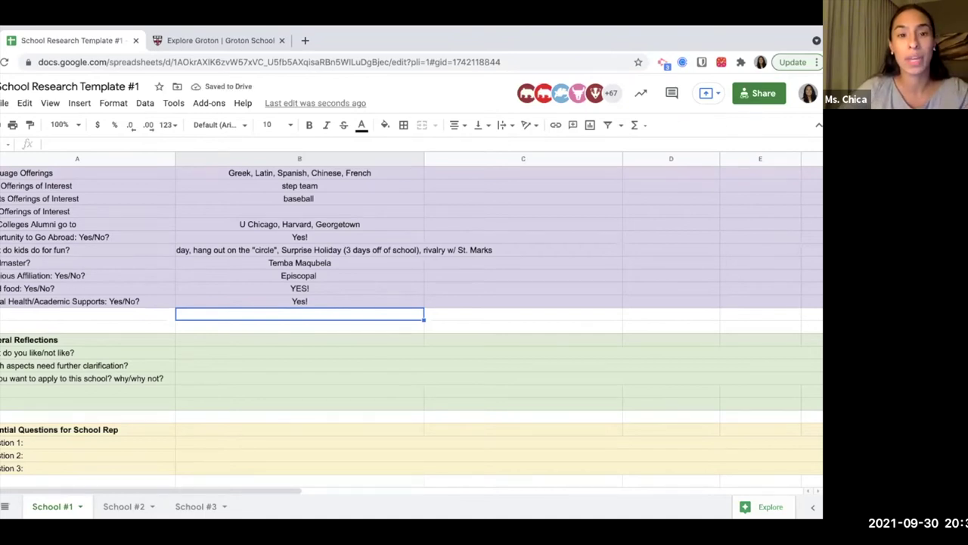
key(Up)
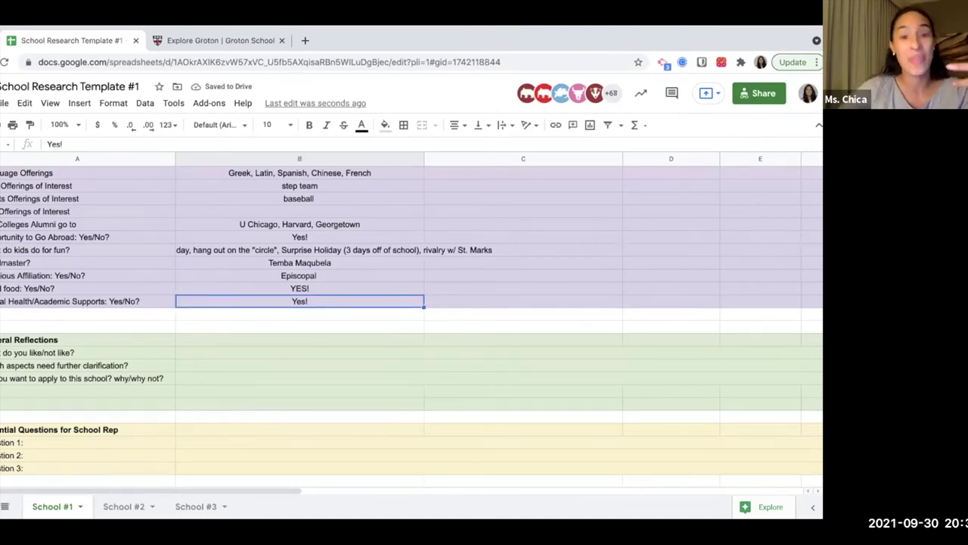
key(Down)
key(Down)
key(Down)
key(Down)
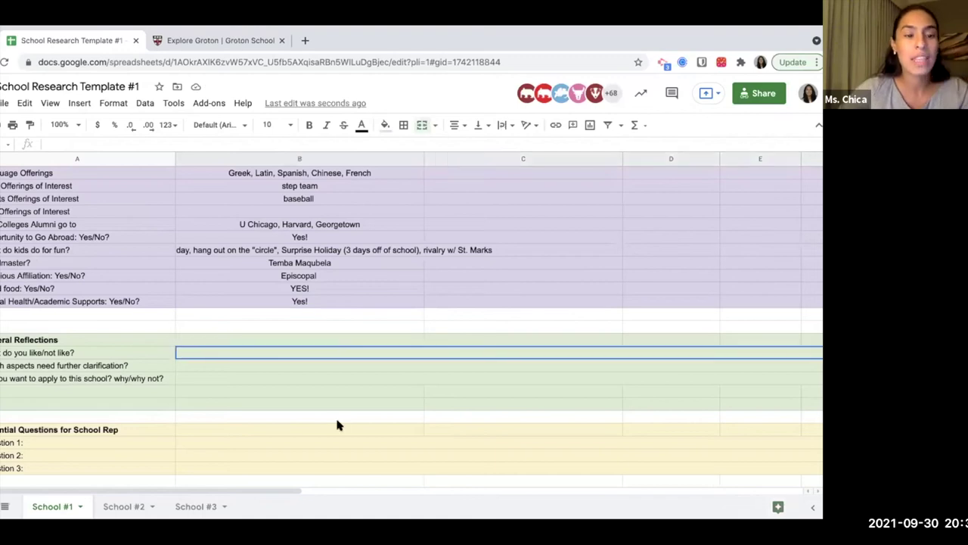
Enter the like/not like reflection 'Love the fact that the food is good. I'mn not sure about...'.
scroll(295, 368, down, 1)
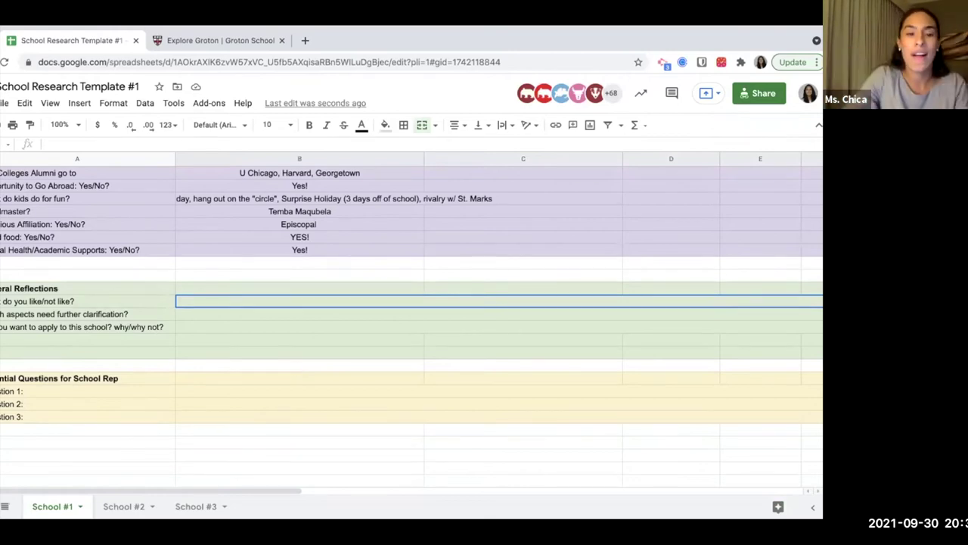
text(Love th)
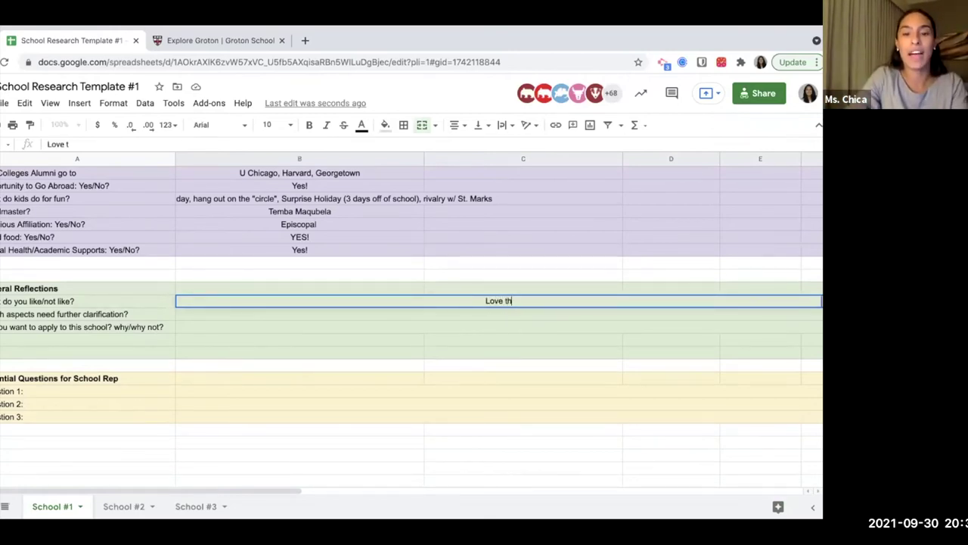
text(e fact that the f)
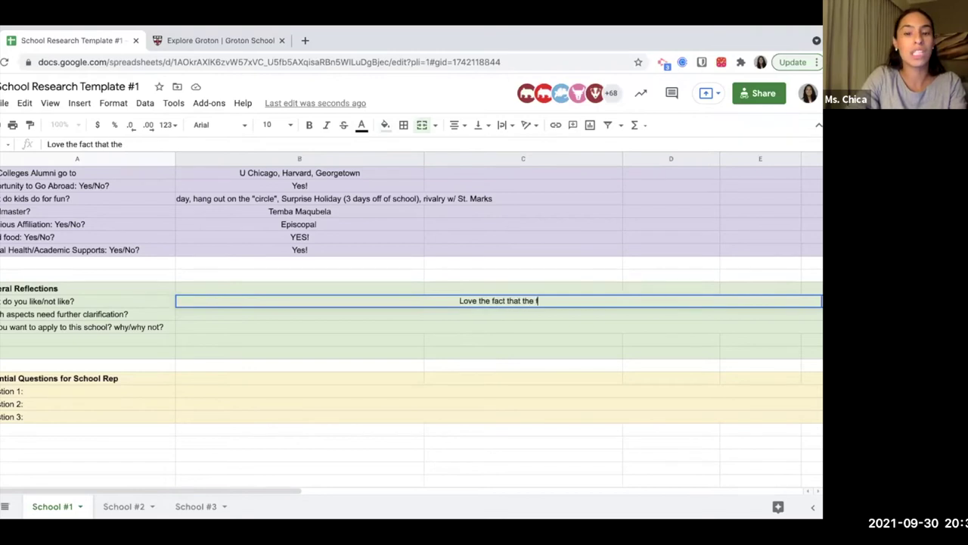
text(ood is good. I'mn not sure.)
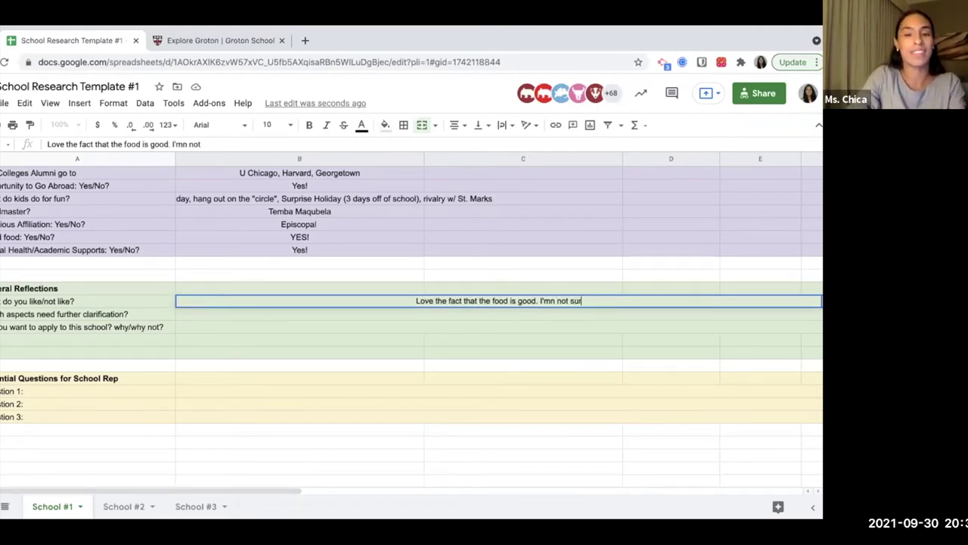
key(BackSpace)
text(about...)
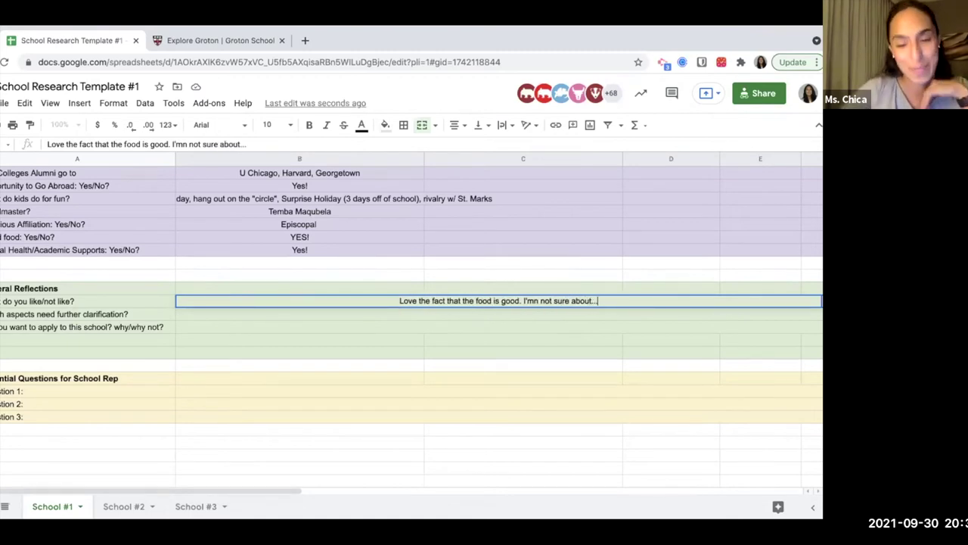
key(Return)
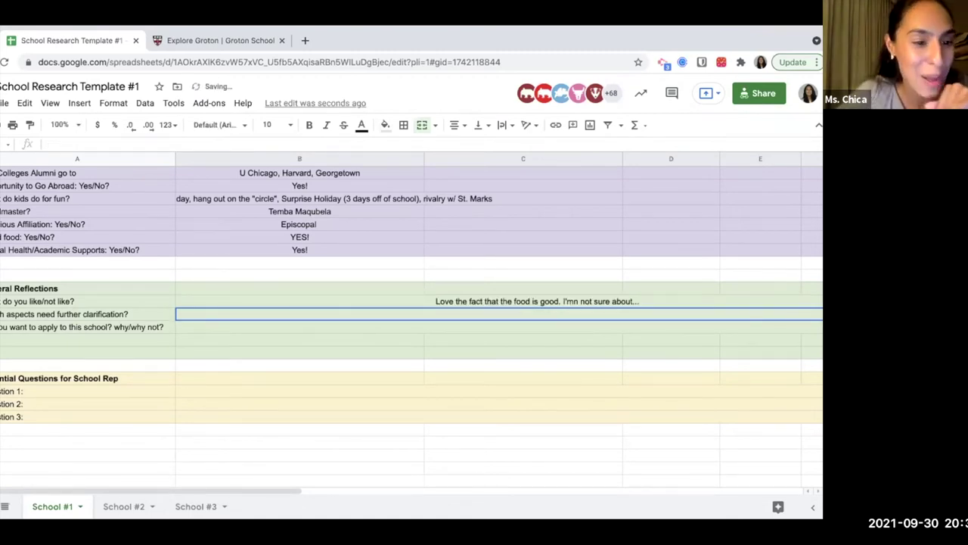
Move through the clarification and apply-or-not questions down to the Question 1 answer cell.
click(87, 314)
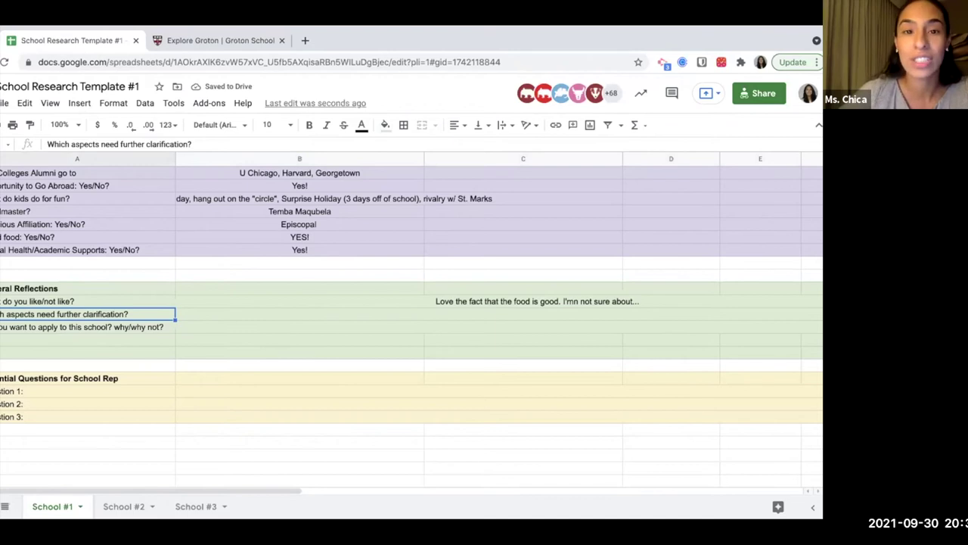
click(299, 314)
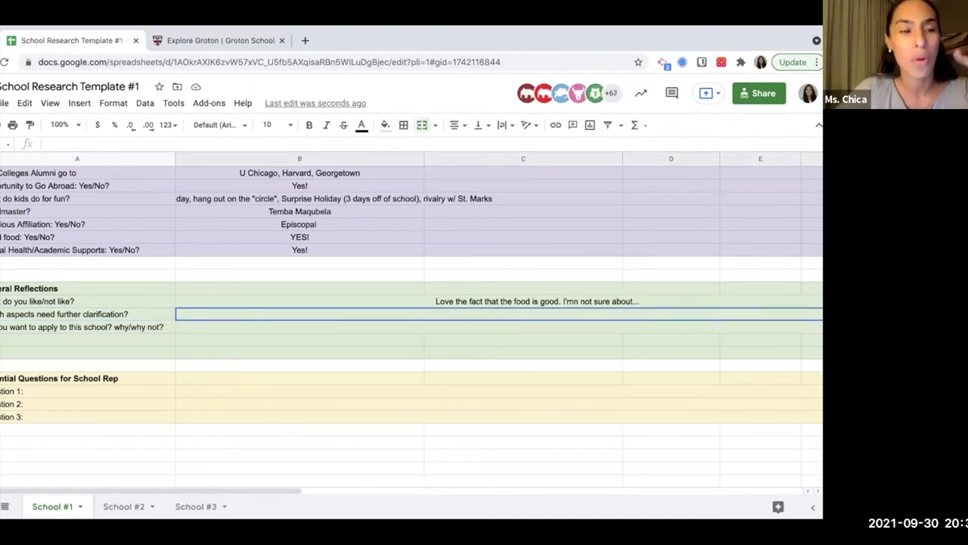
key(Down)
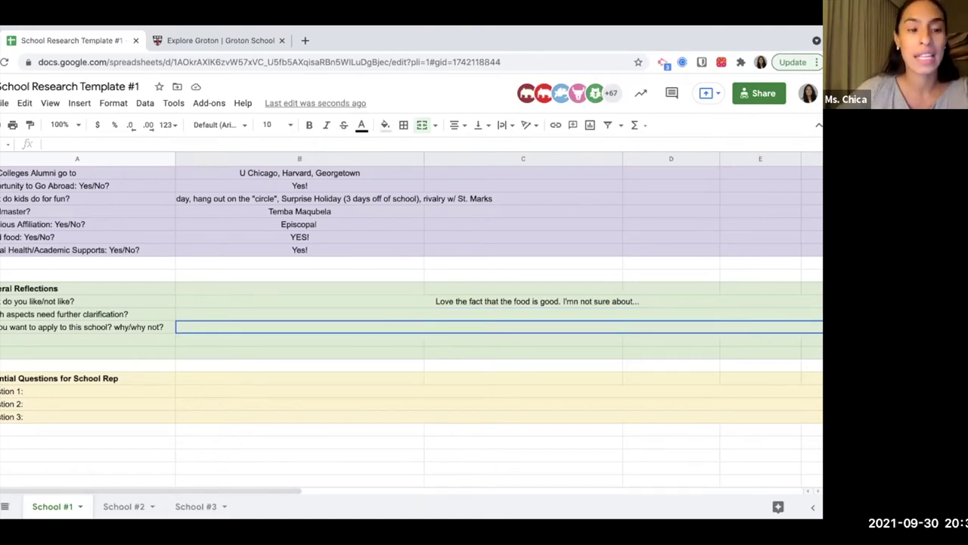
key(Down)
key(Down)
key(Down)
key(Down)
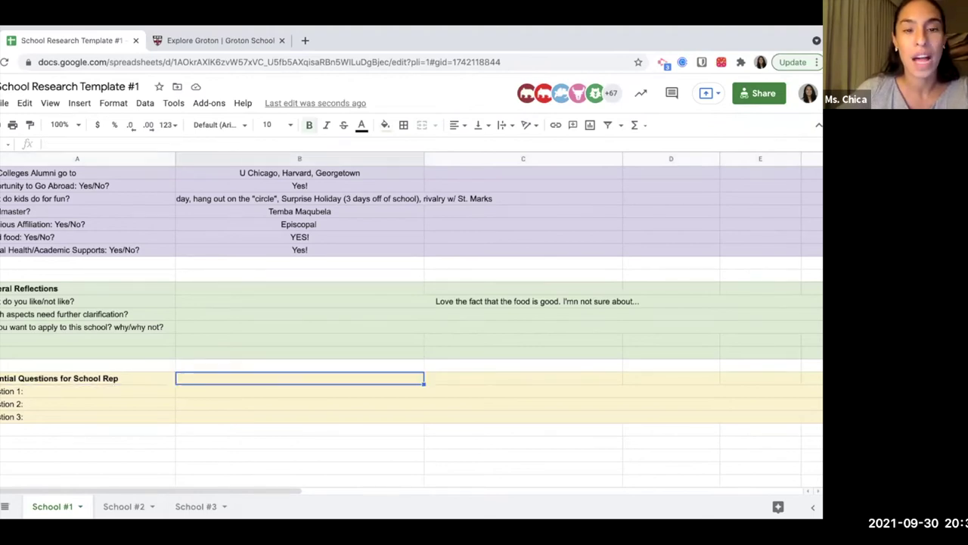
key(Down)
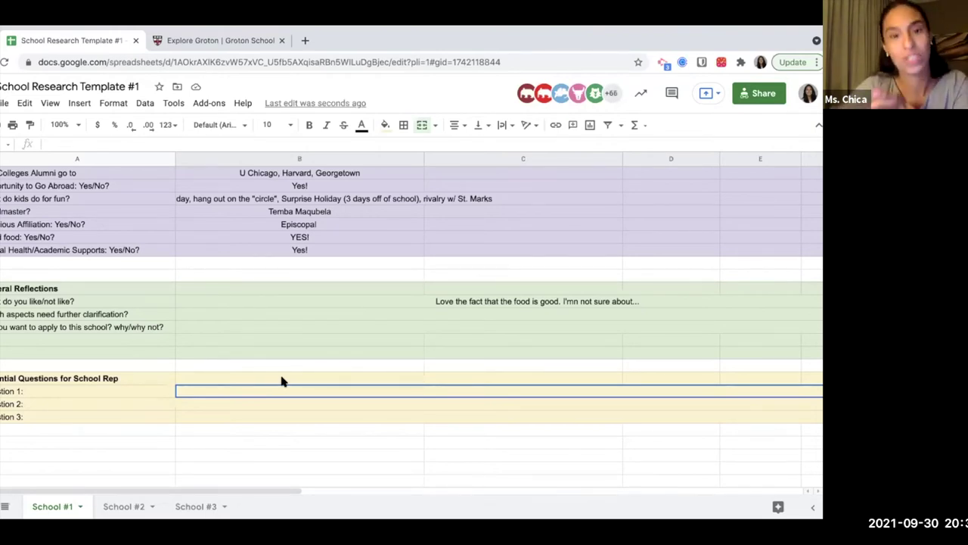
Scroll up and down the School #1 sheet to review the Groton answers.
scroll(280, 381, up, 5)
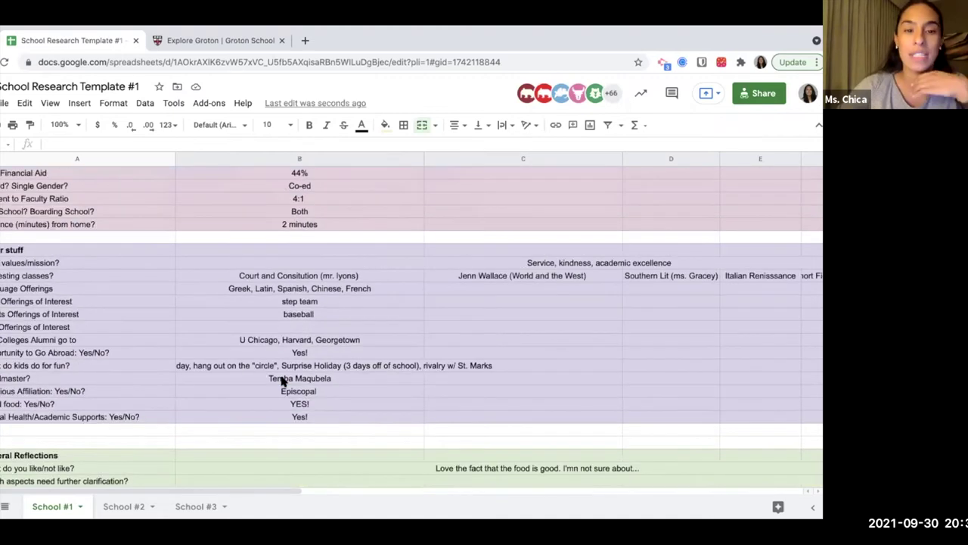
scroll(282, 381, up, 3)
scroll(463, 285, down, 3)
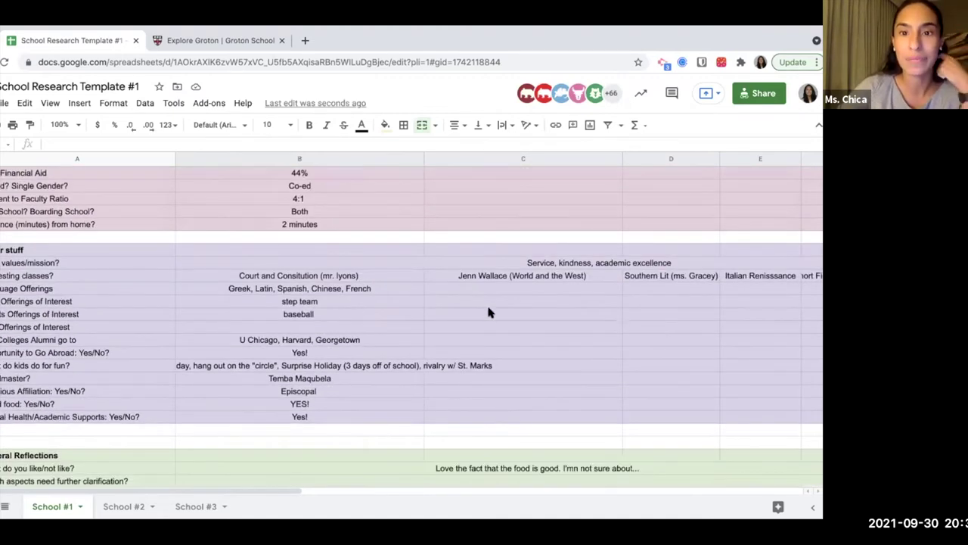
scroll(488, 312, down, 5)
scroll(487, 311, up, 1)
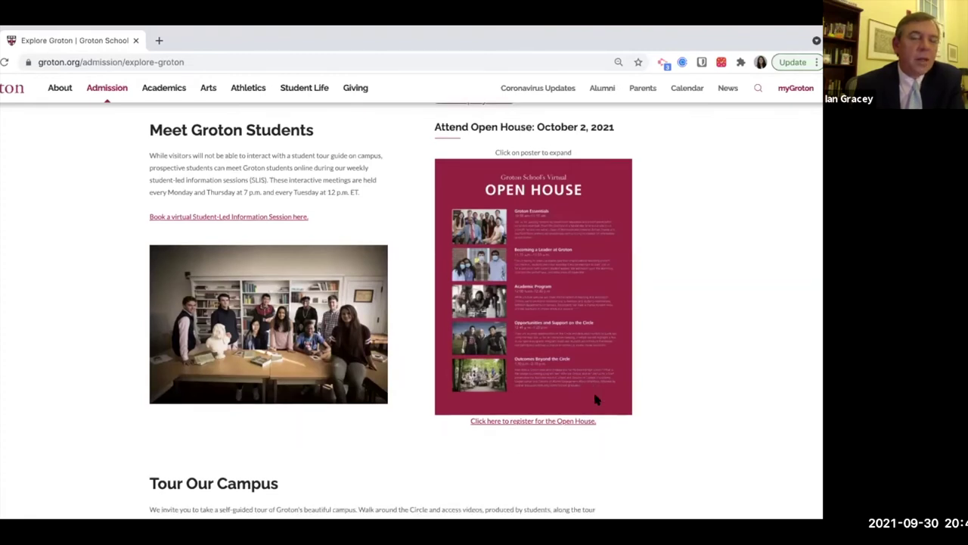
scroll(713, 278, down, 1)
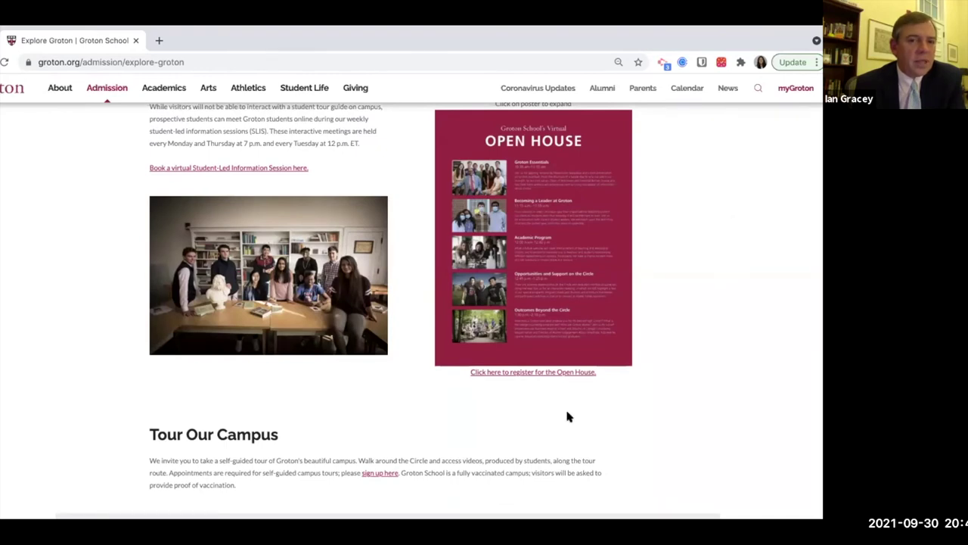
Show the Join a Webinar schedule on Explore Groton and select the page URL.
scroll(568, 416, down, 8)
scroll(557, 422, up, 2)
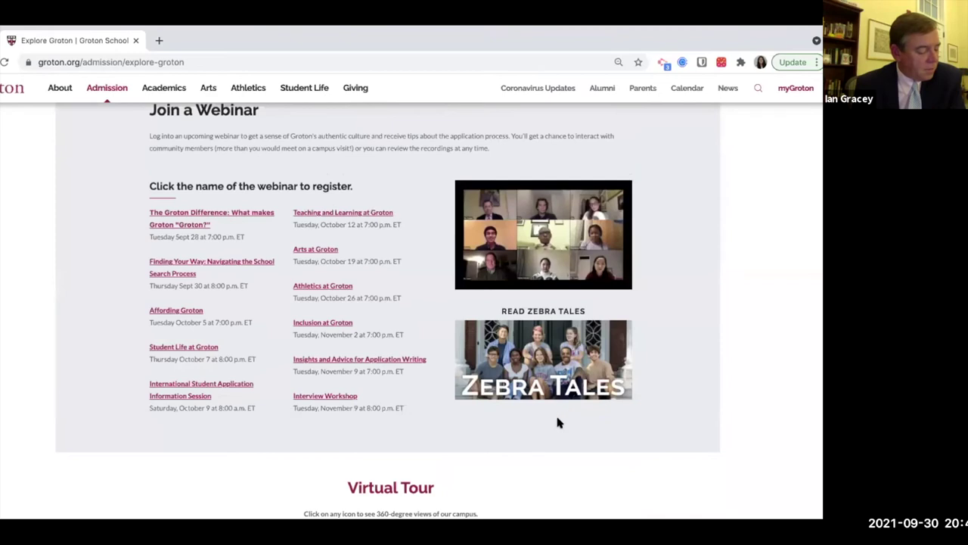
scroll(558, 422, up, 1)
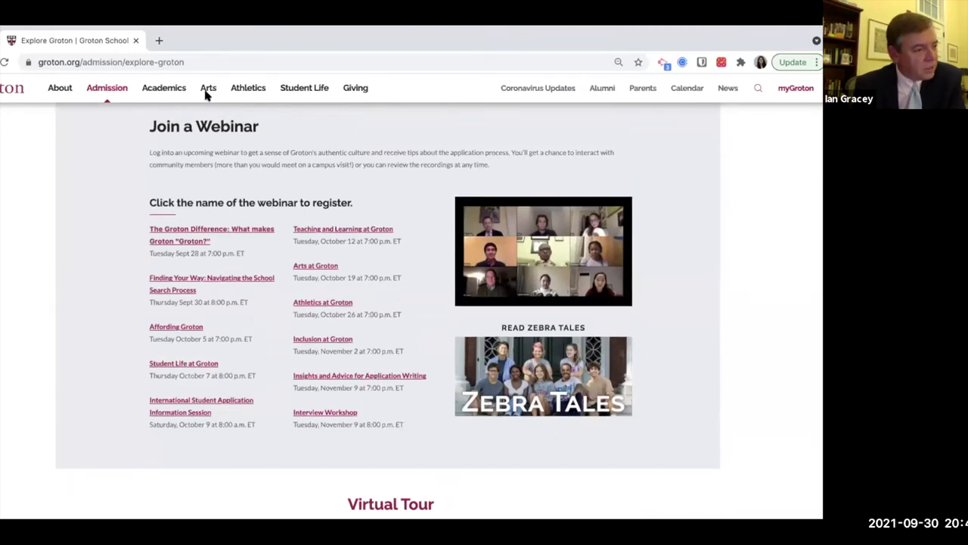
click(185, 63)
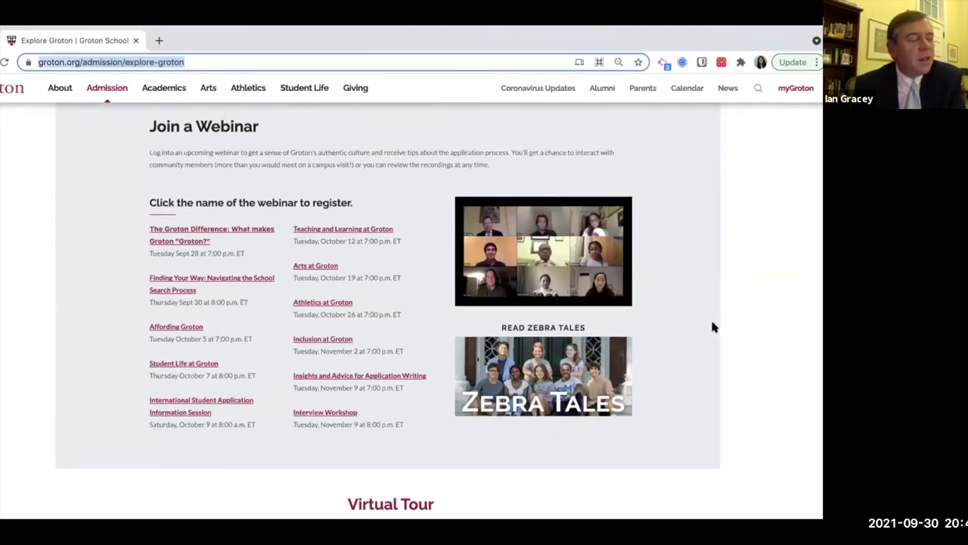